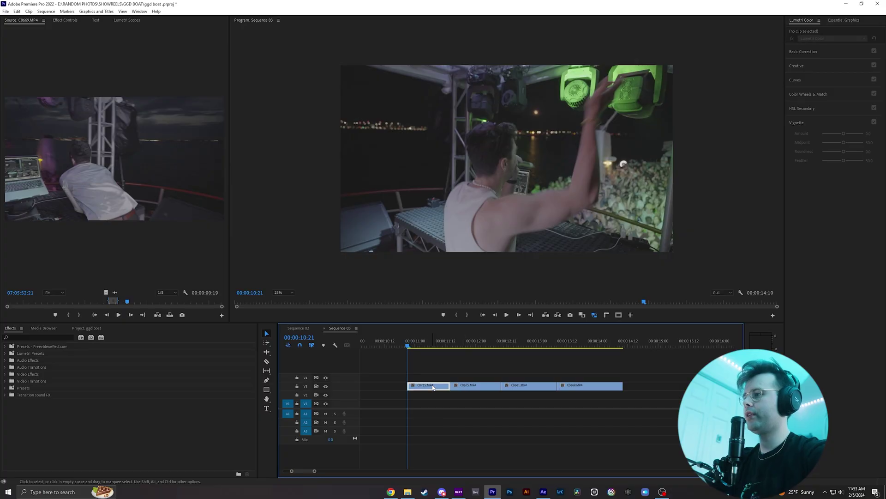
Review the four clips in Sequence 03 and replace them all with an After Effects composition
click(480, 388)
click(531, 386)
click(583, 385)
key(space)
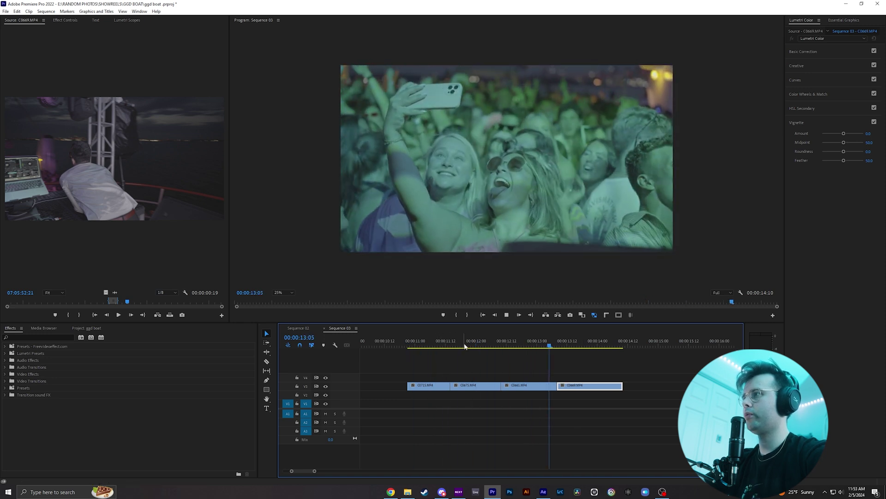
drag(411, 346, 615, 406)
right_click(517, 388)
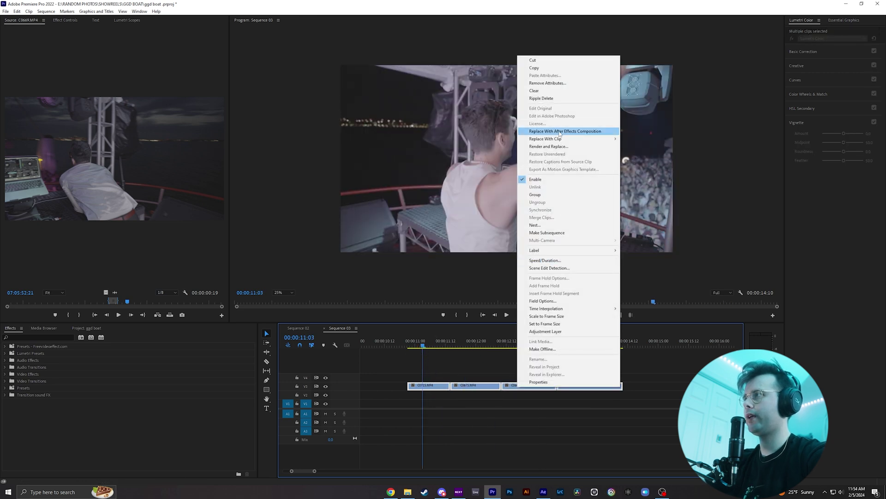
click(560, 131)
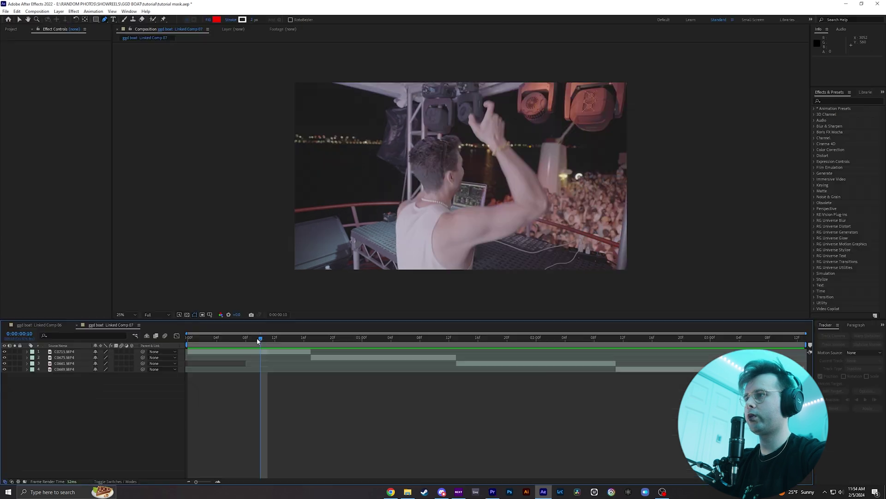
Move the second clip's layer, C0675.MP4, to the top of the layer stack and duplicate it
drag(257, 337, 367, 348)
click(253, 351)
drag(74, 357, 76, 352)
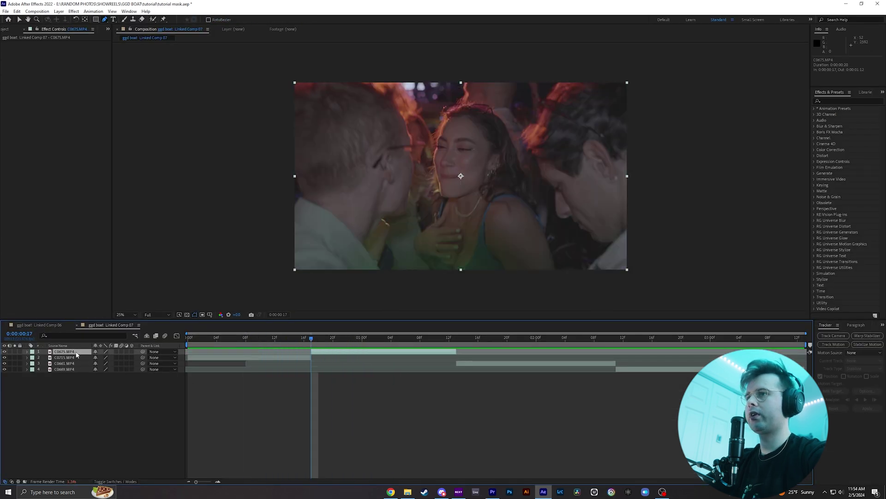
key(ctrl+d)
Freeze the top C0675.MP4 copy on its first frame and trim it to span 0:00:00:11 to 0:00:00:16
right_click(338, 353)
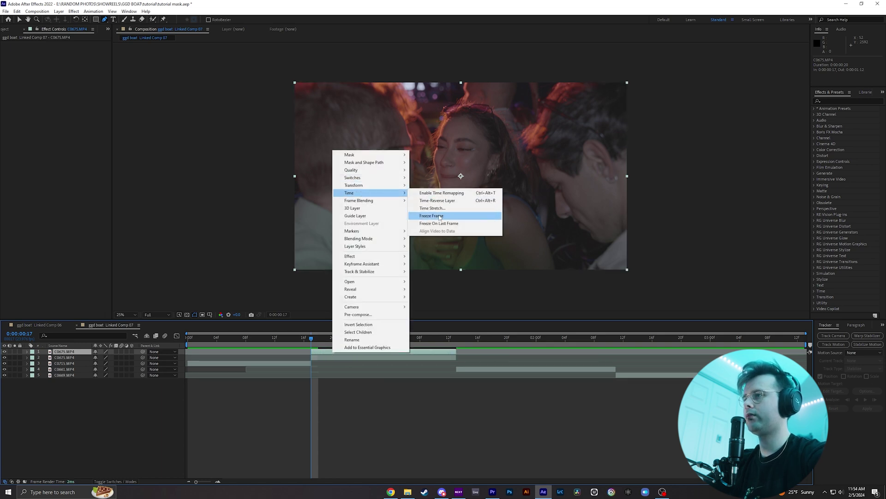
click(432, 215)
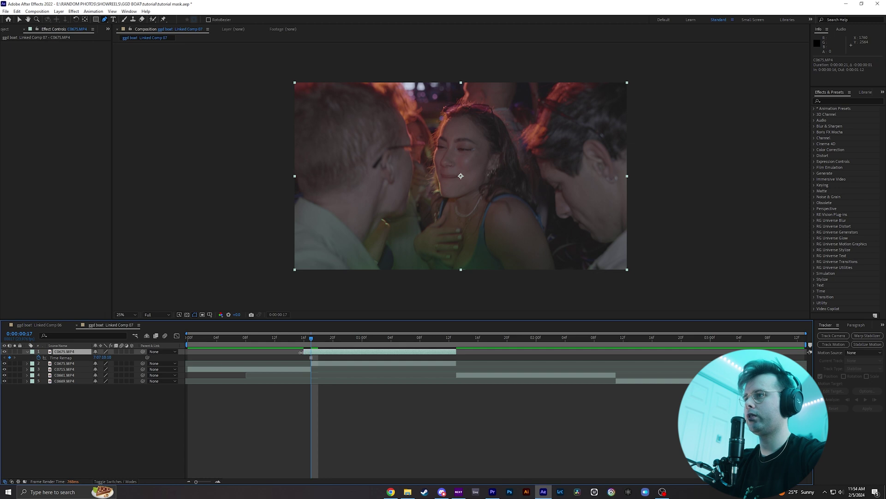
drag(296, 352, 266, 353)
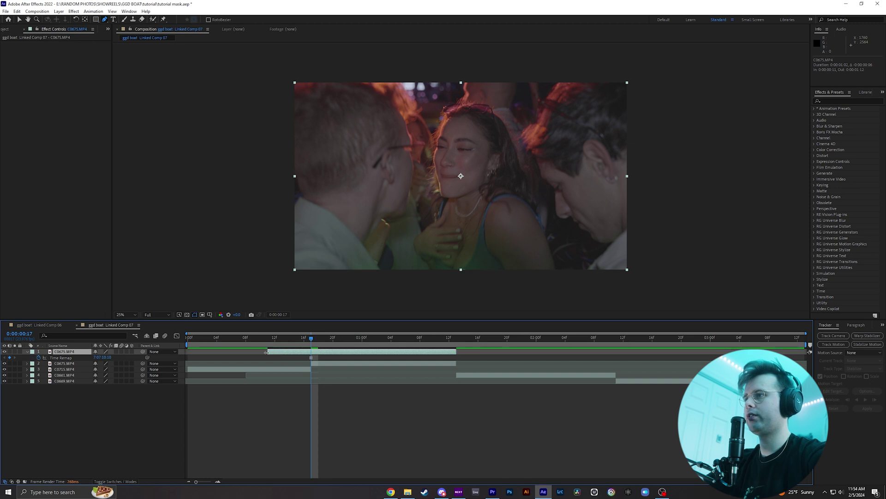
drag(458, 351, 312, 351)
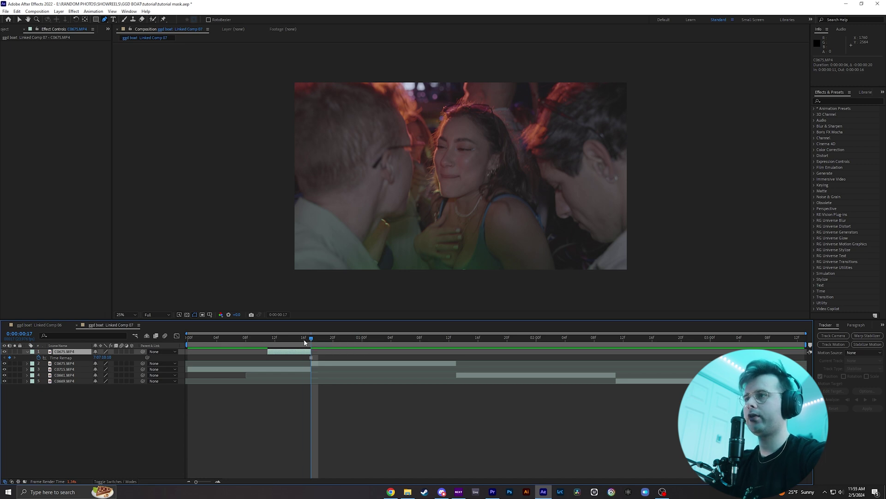
At 0:00:00:11, draw a closed Pen tool mask around the woman's head and body on the frozen layer
drag(306, 340, 268, 345)
key(v)
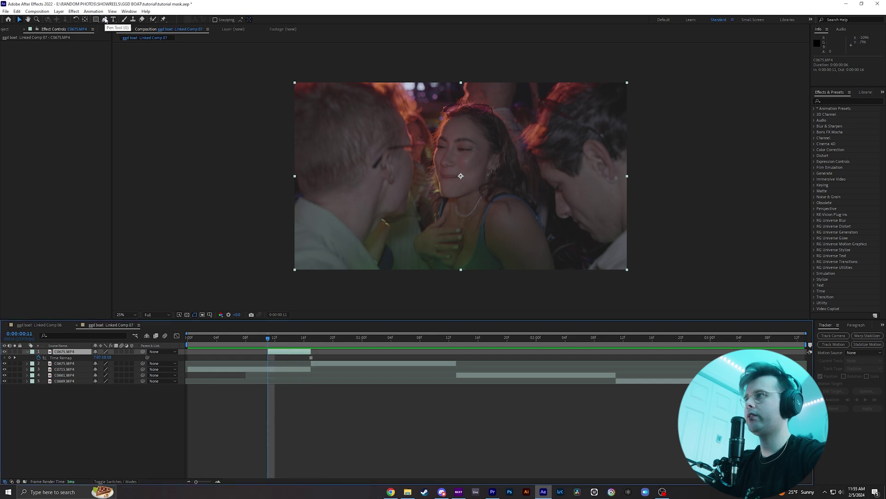
click(105, 20)
click(414, 252)
drag(430, 273, 436, 283)
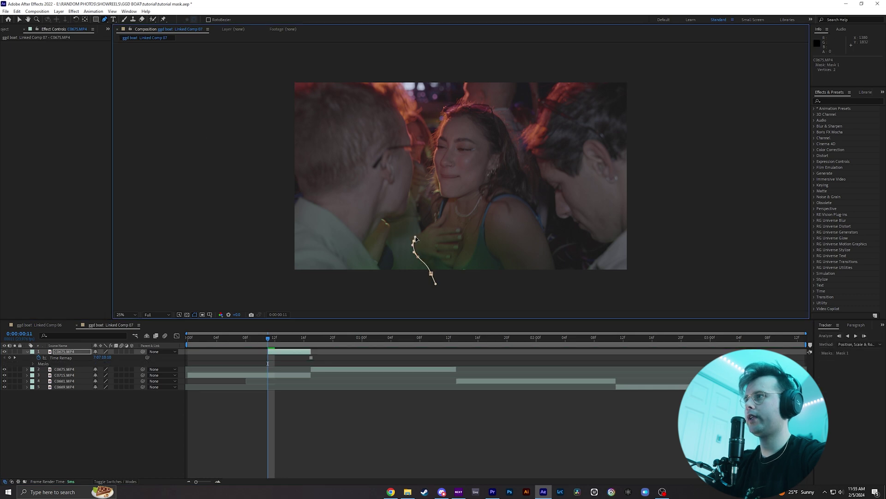
click(415, 239)
click(427, 229)
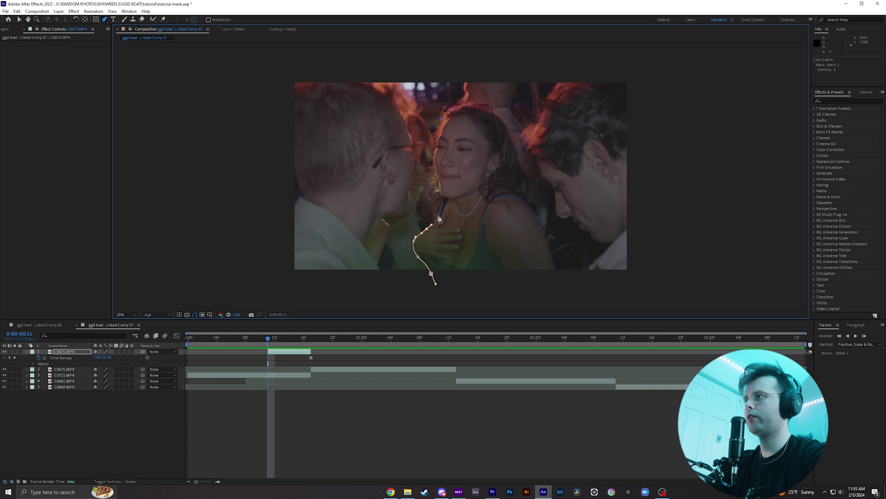
click(438, 214)
click(440, 193)
click(435, 165)
click(438, 144)
drag(441, 126, 457, 105)
click(477, 107)
click(502, 118)
click(514, 143)
click(529, 186)
click(546, 234)
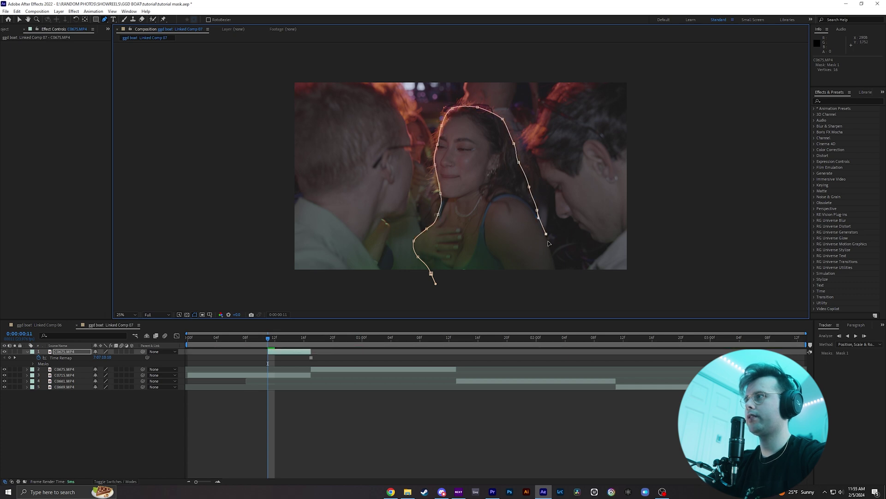
click(555, 264)
click(553, 281)
click(459, 295)
click(432, 275)
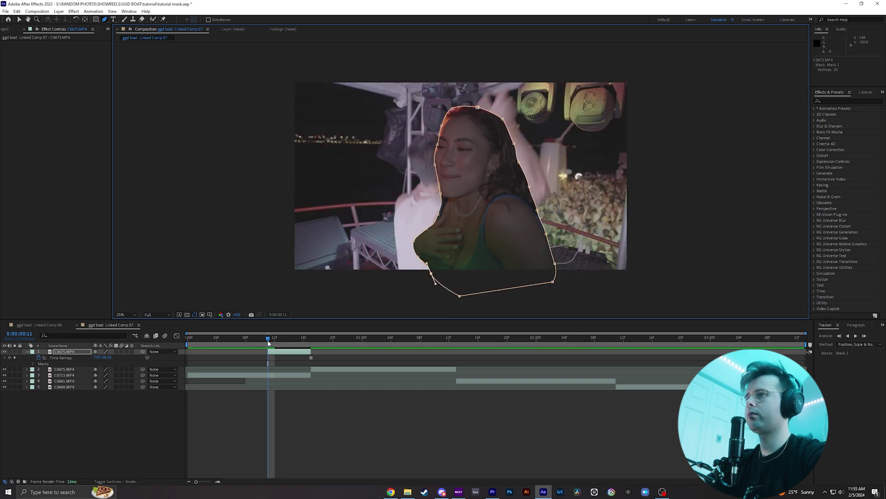
Set the mask feather to 42 pixels and make the frozen layer a 3D layer
click(33, 363)
click(40, 369)
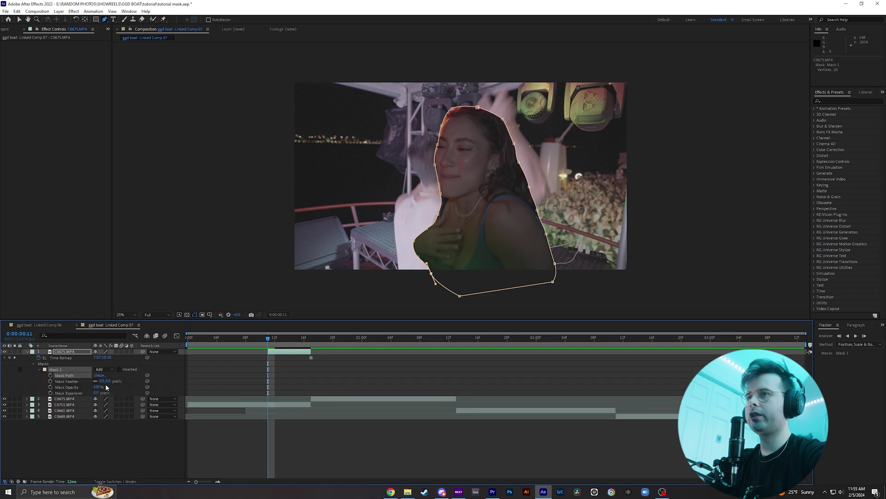
drag(107, 381, 125, 380)
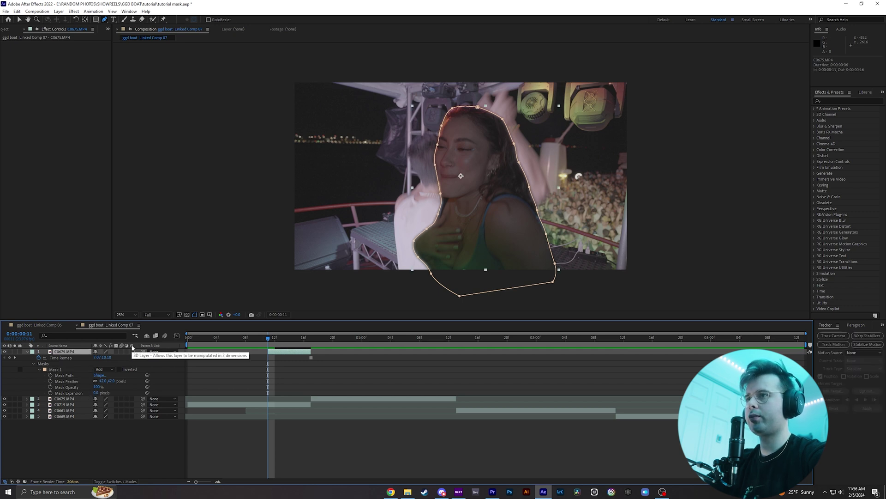
click(132, 351)
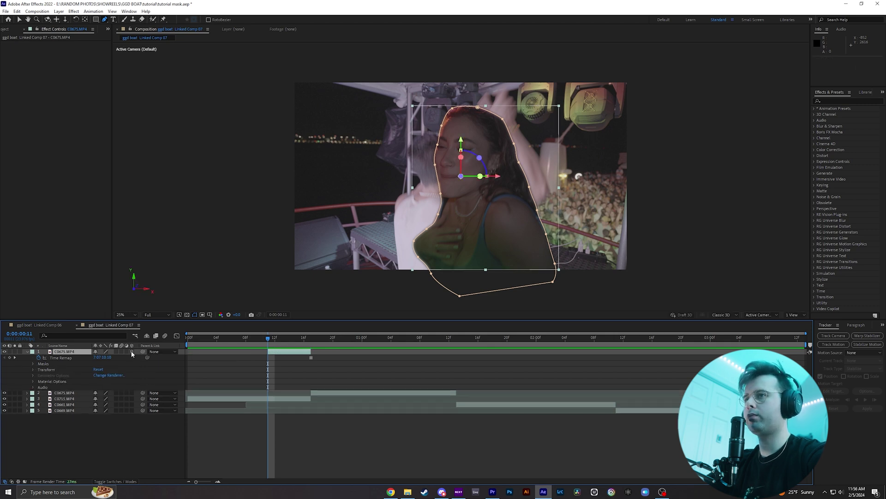
Scale the masked layer to 320% and set a scale keyframe at 0:00:00:11
click(28, 353)
click(29, 354)
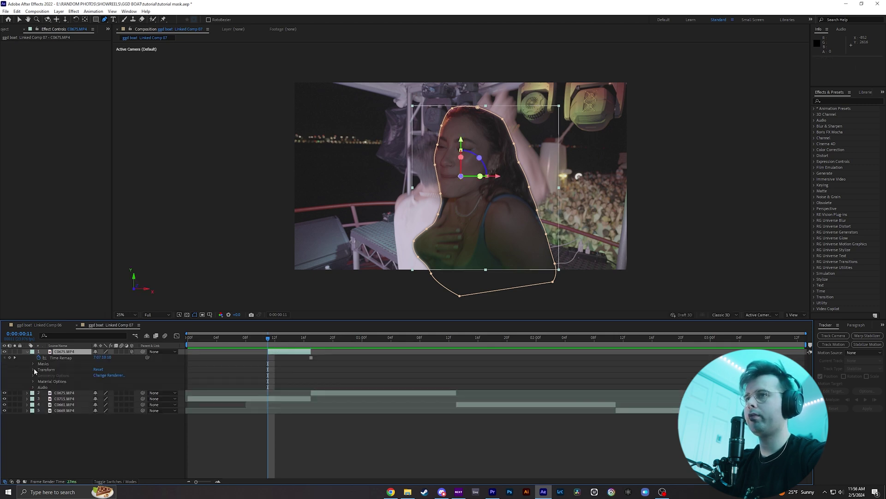
click(32, 369)
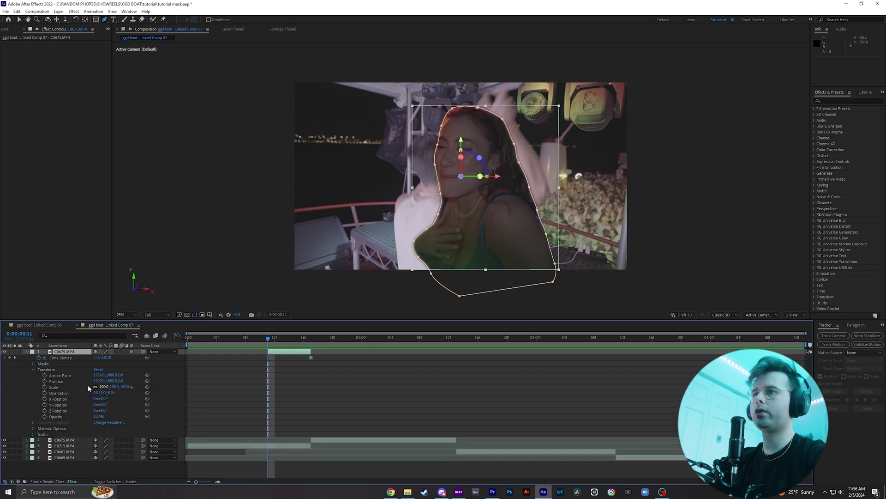
click(89, 387)
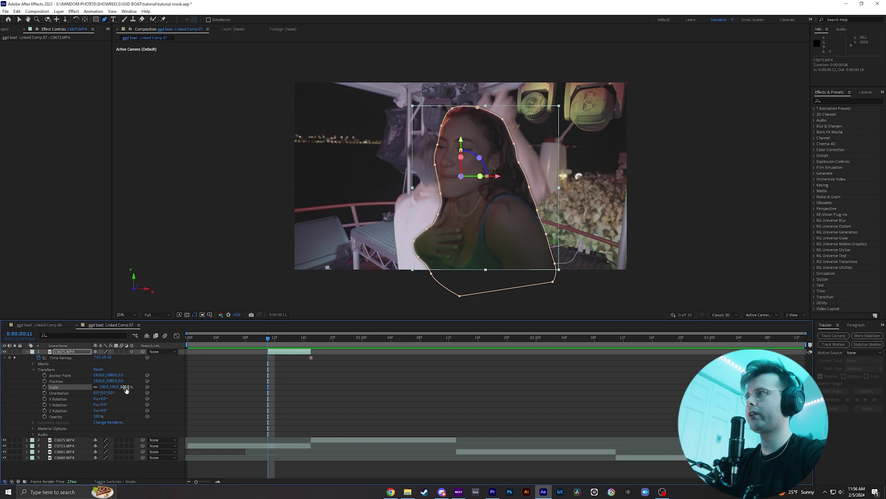
drag(130, 387, 198, 382)
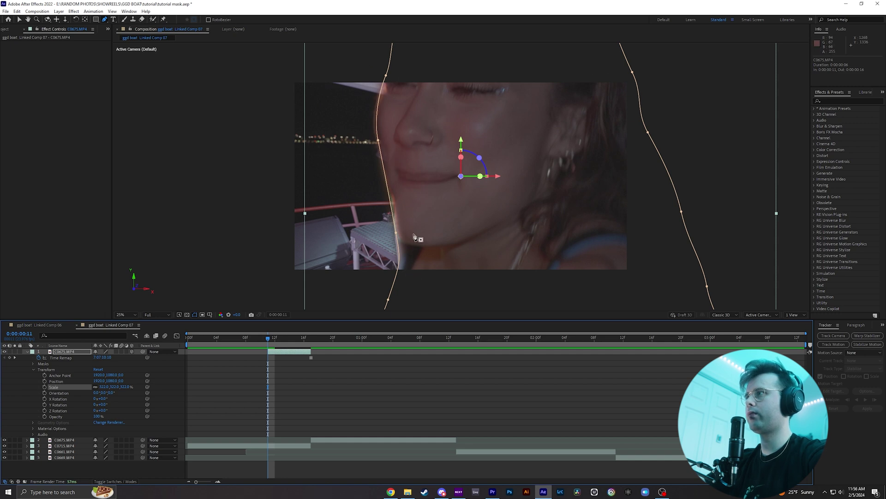
drag(123, 387, 157, 381)
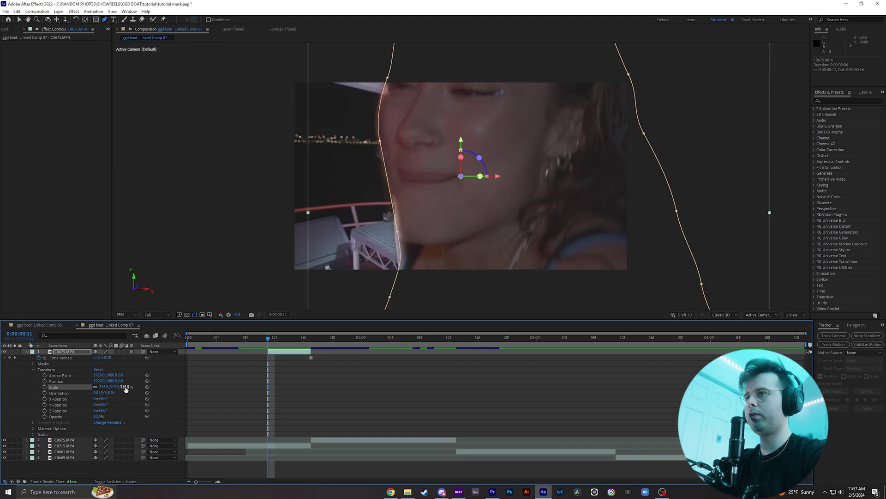
drag(133, 387, 135, 395)
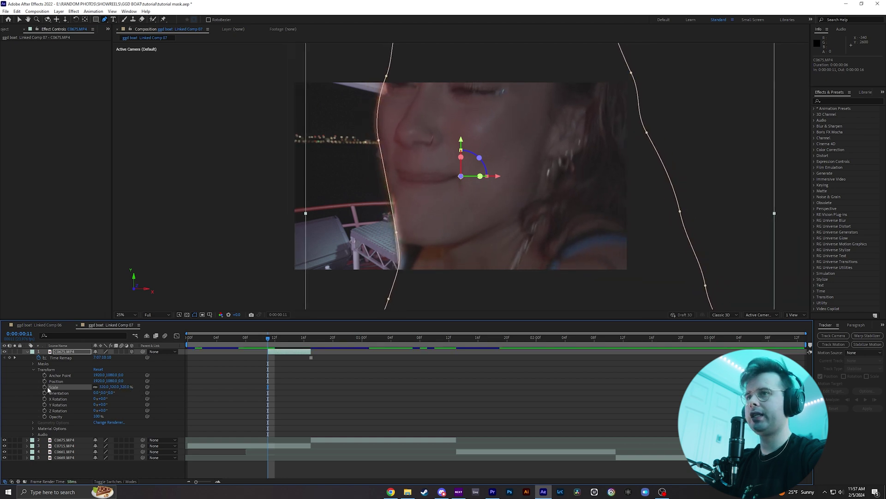
click(45, 387)
Add a 100% scale keyframe at 0:00:00:16 and move it one frame on to 0:00:00:17
drag(274, 347, 303, 344)
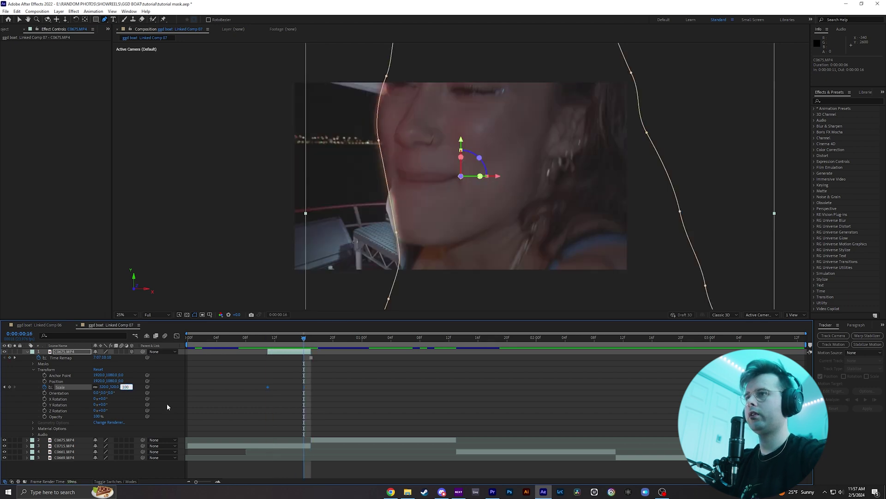
key(Return)
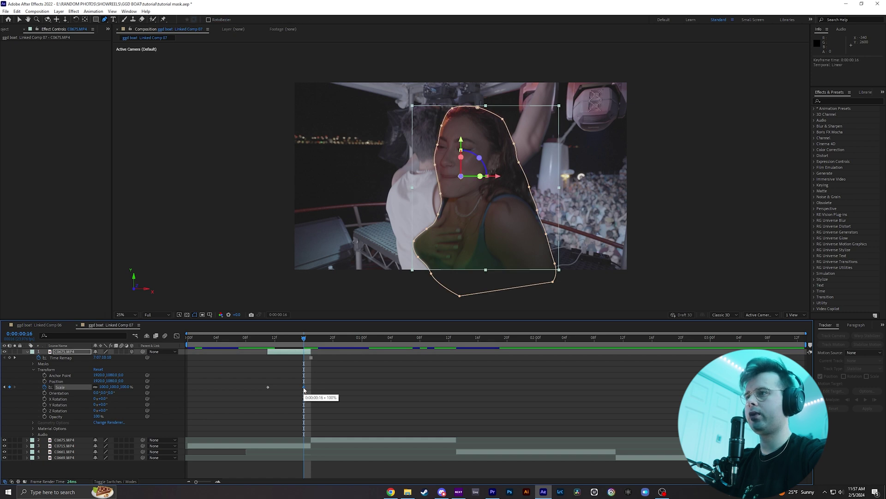
drag(309, 390, 305, 391)
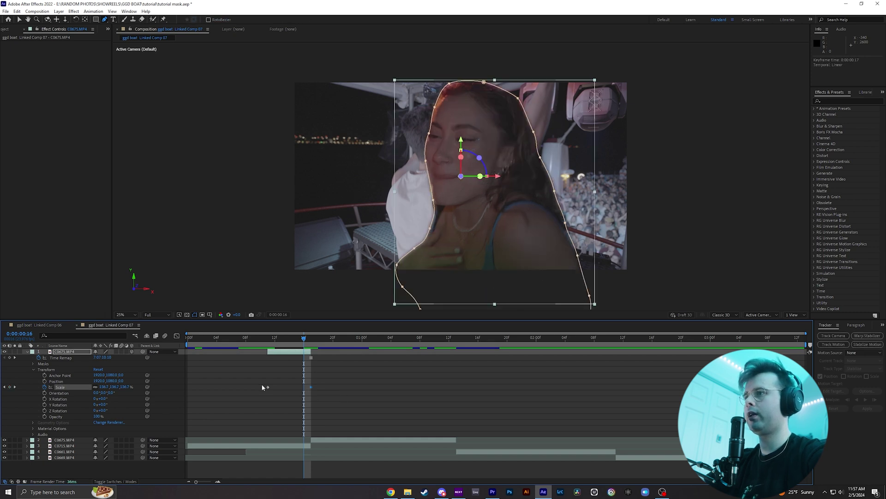
Scrub through the scale animation and apply Easy Ease to both scale keyframes
mouse_move(294, 343)
mouse_down()
mouse_move(267, 347)
mouse_move(307, 351)
mouse_up()
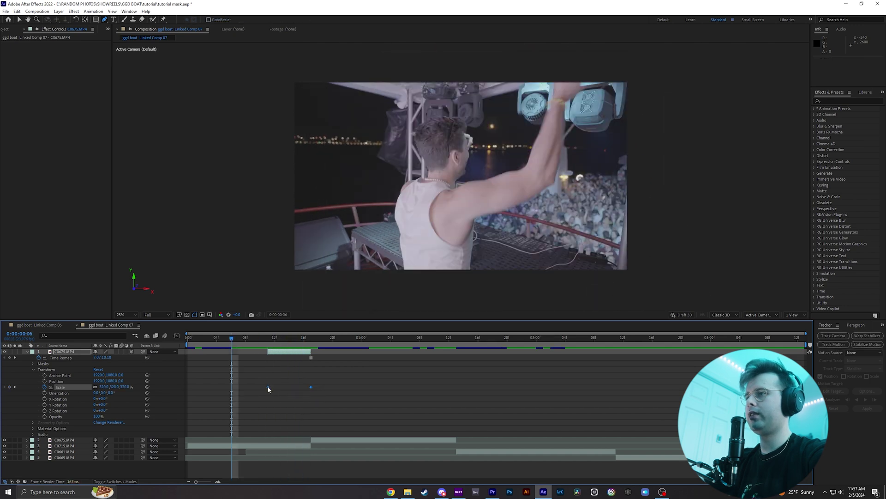
right_click(268, 387)
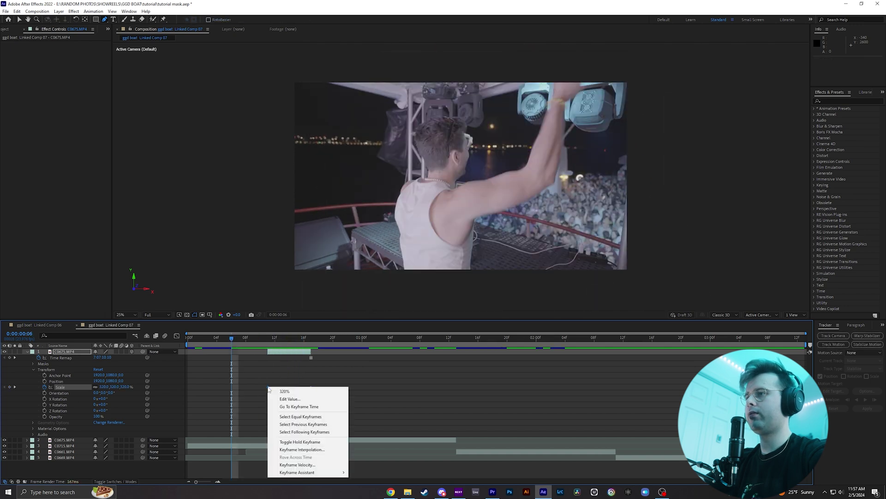
mouse_move(314, 472)
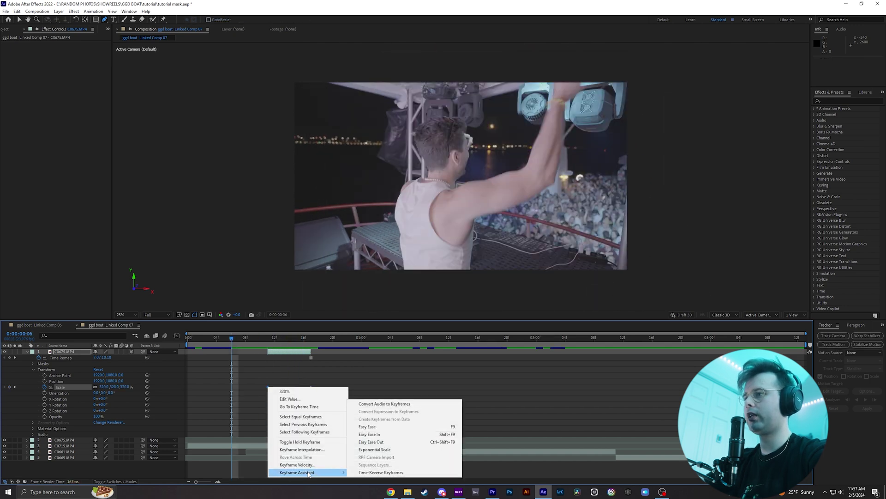
click(374, 425)
Keyframe the masked layer's opacity at 0% at 0:00:00:11 and 100% at 0:00:00:14
mouse_move(270, 342)
mouse_down()
mouse_move(262, 355)
mouse_move(271, 361)
mouse_move(261, 356)
mouse_move(274, 357)
mouse_move(292, 340)
mouse_move(261, 341)
mouse_move(288, 353)
mouse_move(268, 355)
mouse_up()
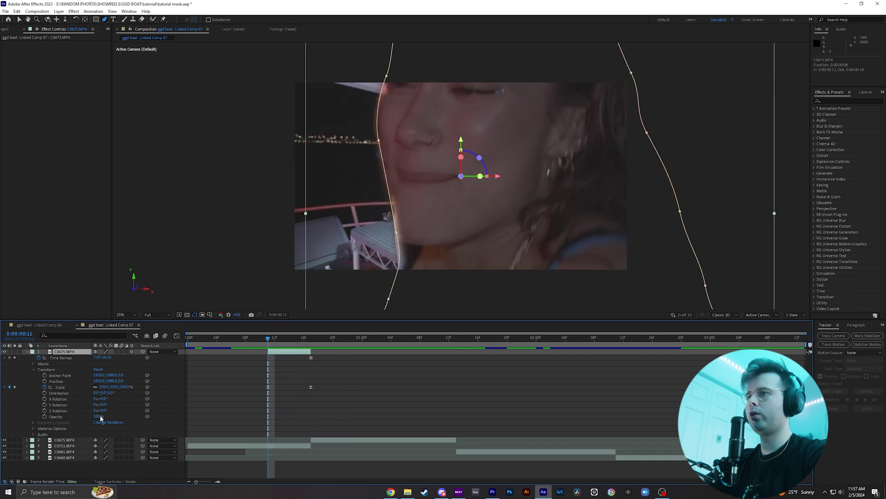
mouse_move(99, 416)
mouse_down()
mouse_move(53, 416)
mouse_move(86, 416)
mouse_up()
click(45, 416)
drag(272, 350, 289, 342)
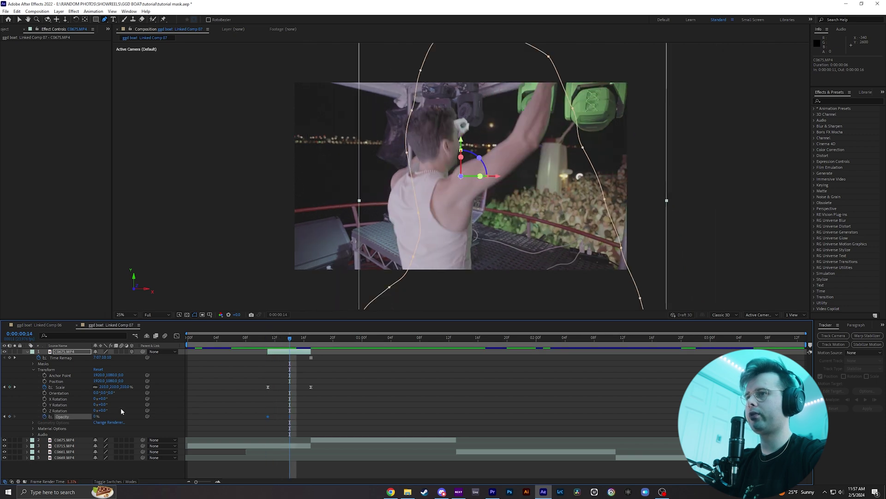
drag(172, 406, 306, 405)
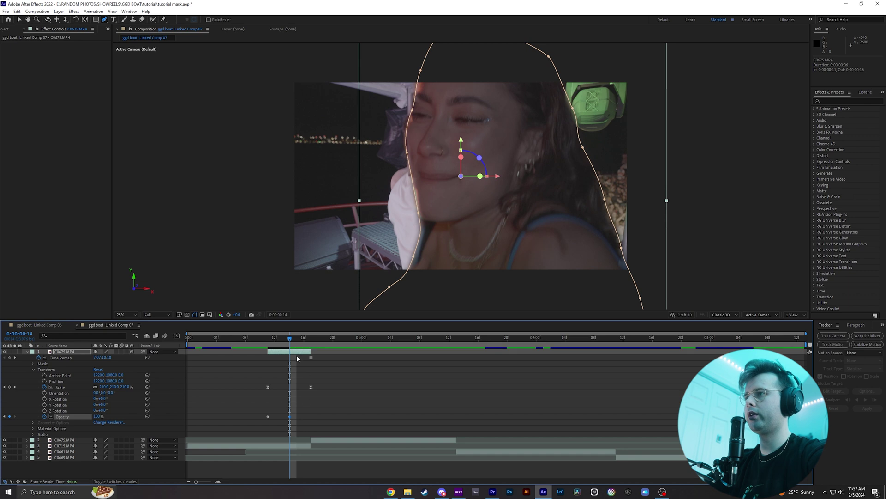
Scrub through the fade-in and apply Easy Ease to both opacity keyframes
drag(290, 345, 253, 360)
click(288, 417)
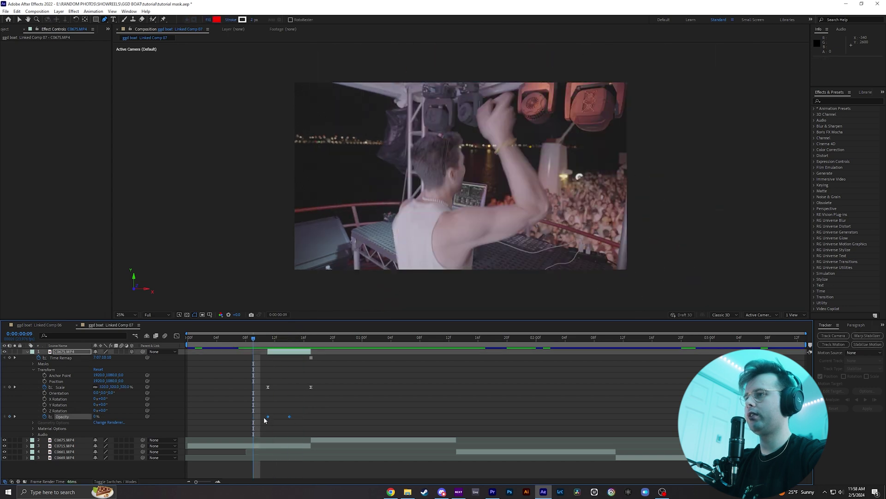
right_click(268, 415)
mouse_move(317, 411)
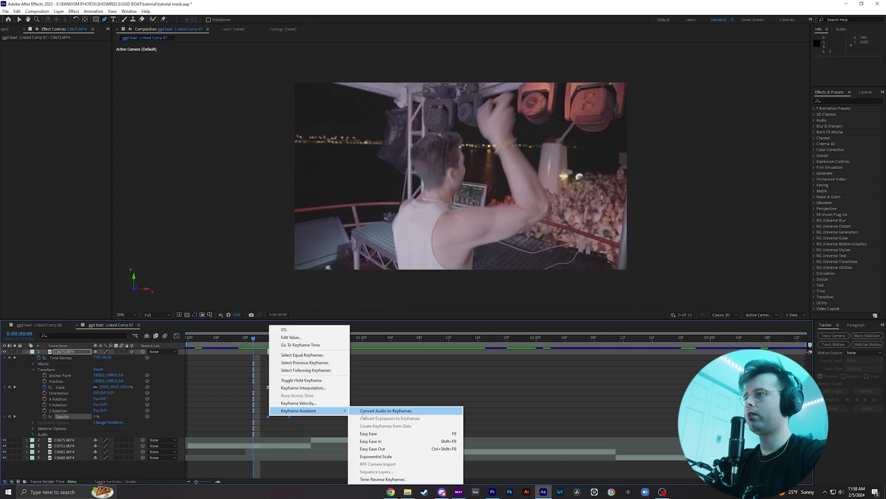
click(373, 433)
Enable motion blur for the masked layer and the composition, and preview the transition from 0:00:00:11
drag(253, 339, 273, 342)
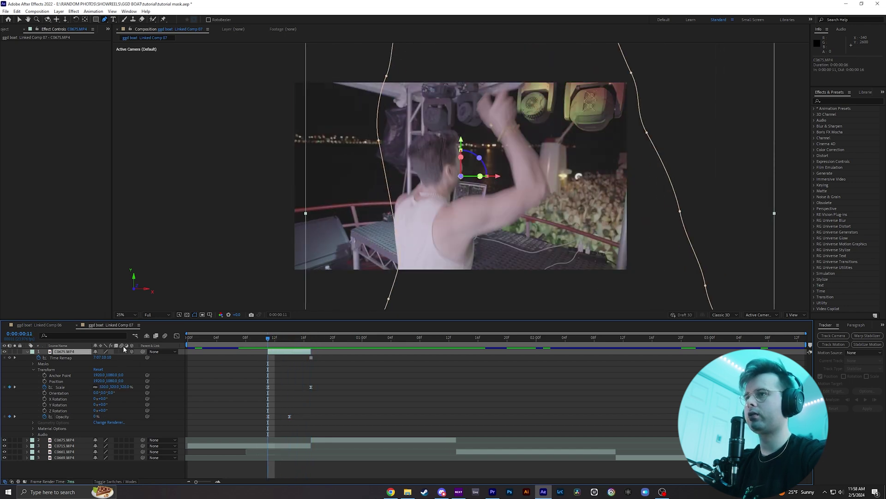
mouse_move(268, 341)
mouse_down()
mouse_move(312, 342)
mouse_move(268, 344)
mouse_up()
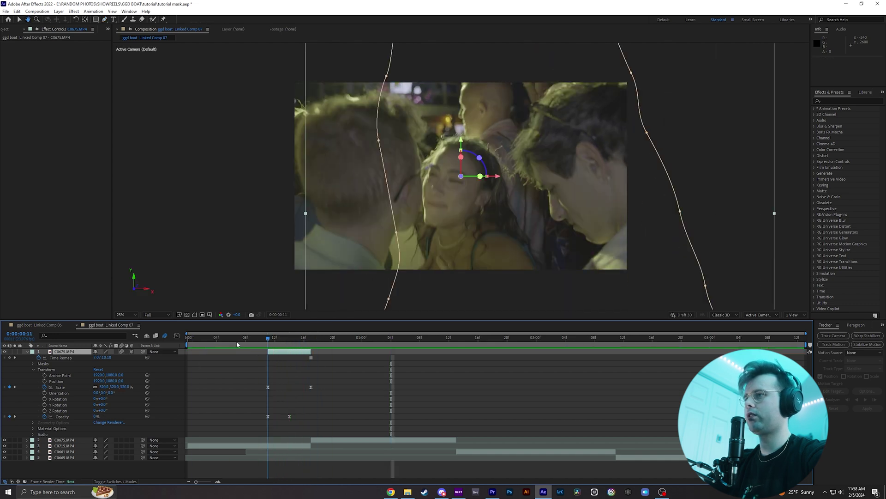
Preview the masked scale and fade transition from before 0:00:00:11
click(237, 342)
key(space)
click(270, 342)
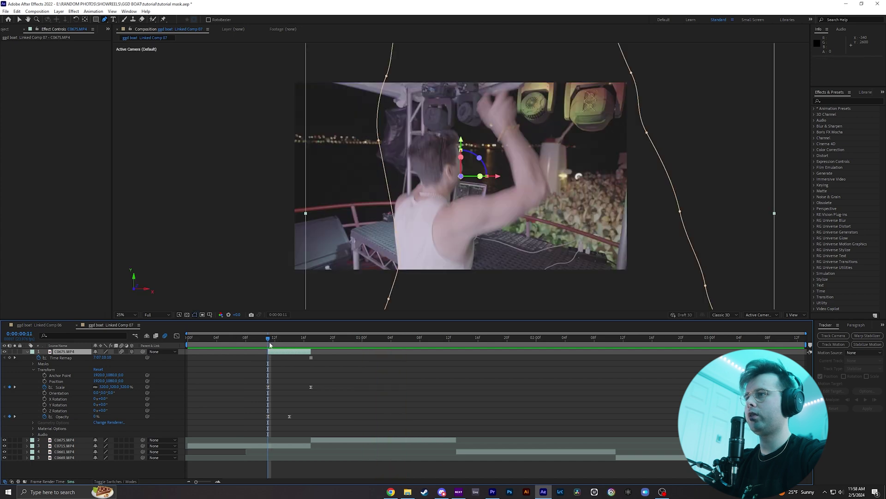
click(216, 338)
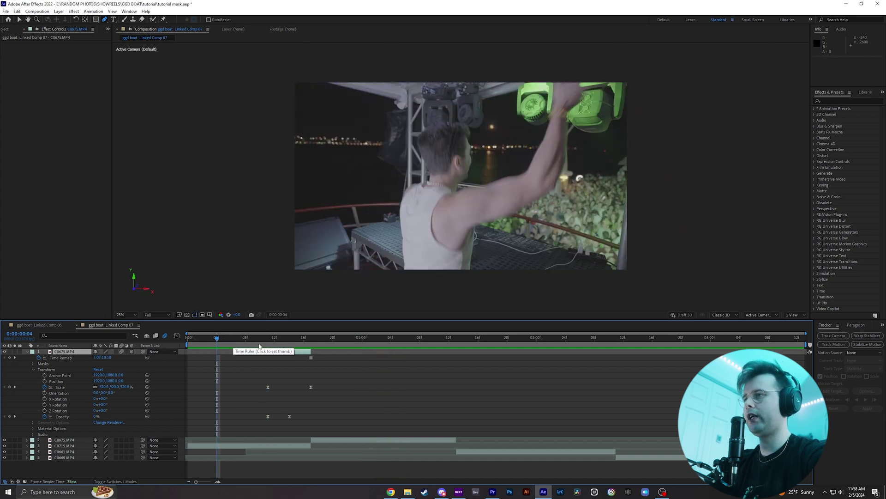
Keyframe the mask expansion on the frozen top layer at 0 pixels at 0:00:00:14 and 1000 pixels at 0:00:00:16
drag(259, 345, 290, 344)
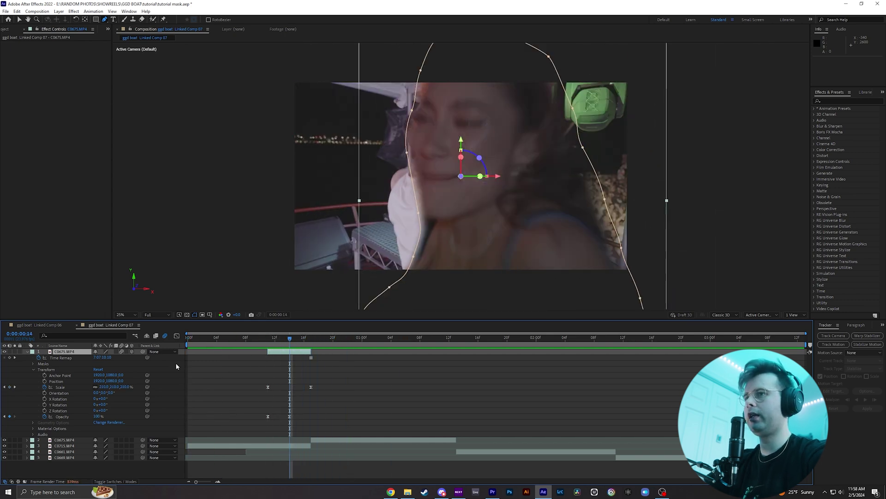
click(33, 363)
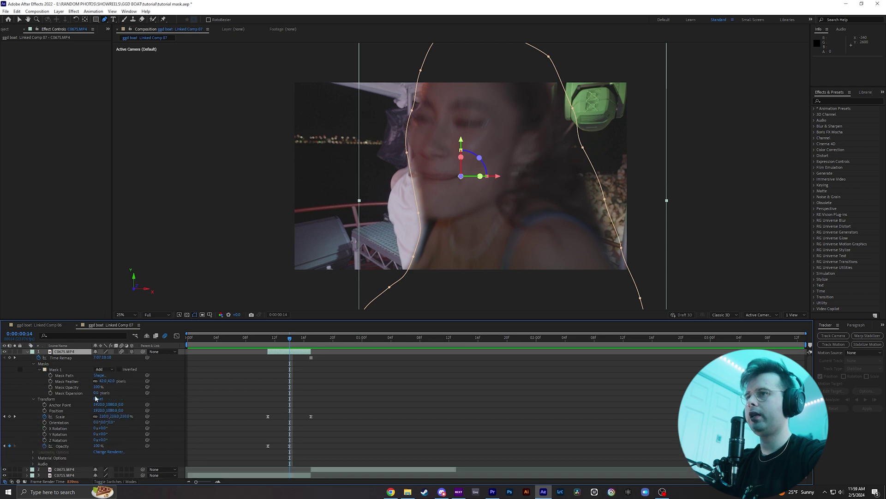
click(51, 393)
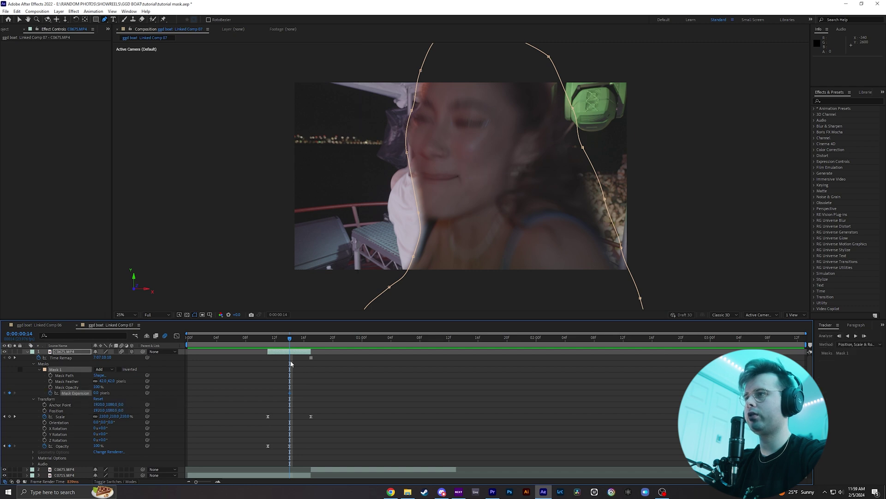
drag(293, 340, 304, 340)
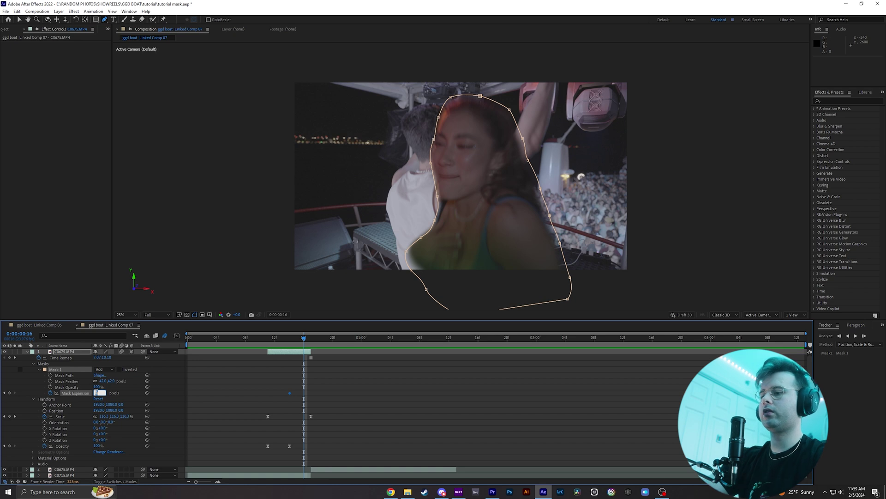
text(1000)
key(Return)
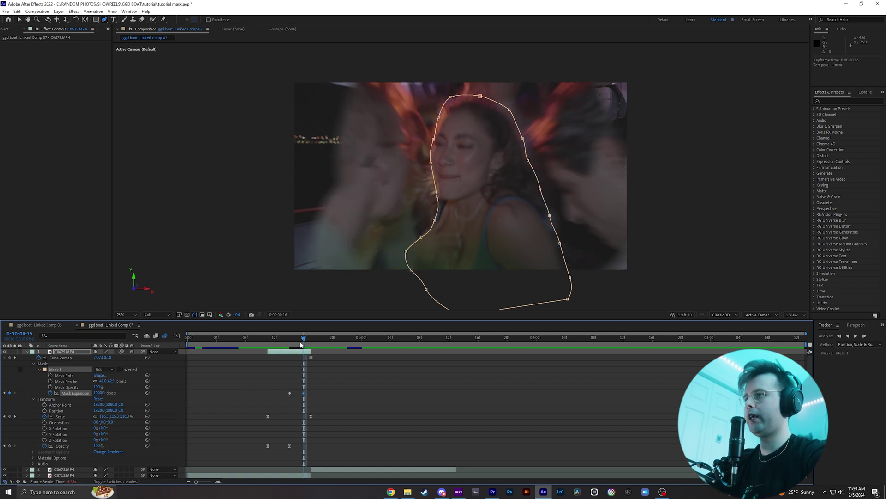
Move the second mask expansion keyframe to 0:00:00:17 and apply Easy Ease to both expansion keyframes, then scrub the transition
mouse_move(301, 344)
mouse_down()
mouse_move(291, 342)
mouse_move(301, 343)
mouse_up()
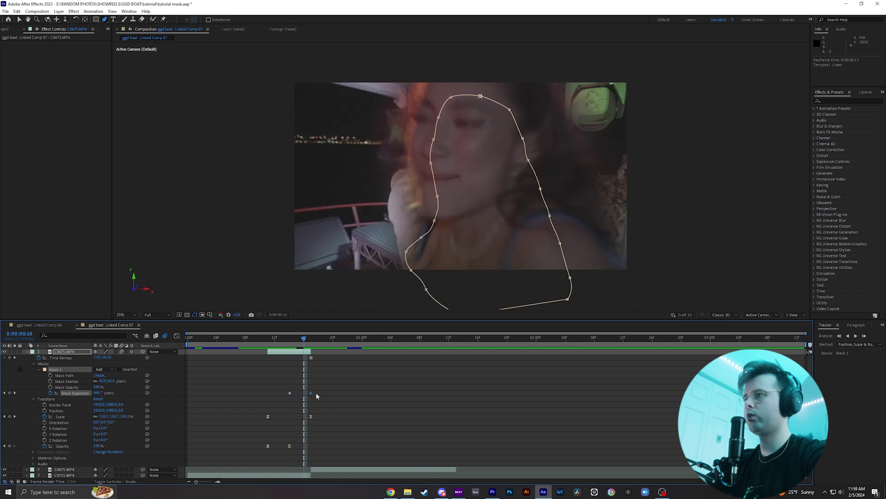
key(space)
right_click(290, 393)
mouse_move(330, 477)
click(389, 431)
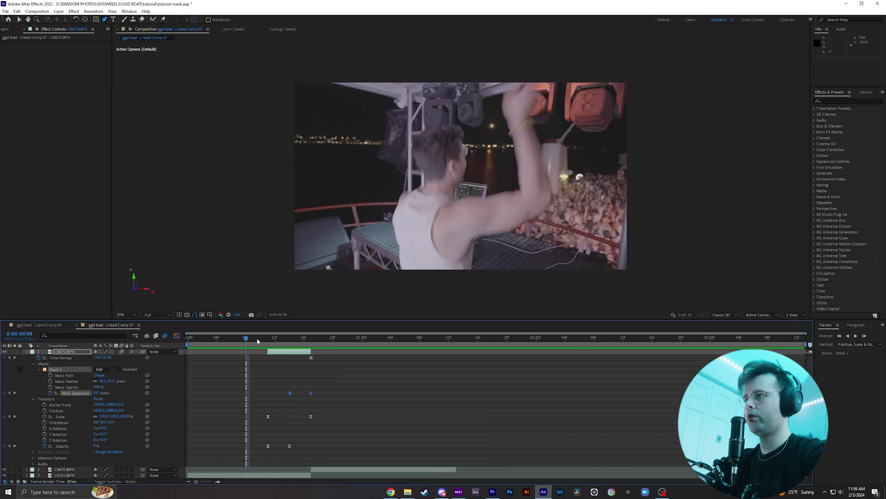
drag(257, 340, 305, 344)
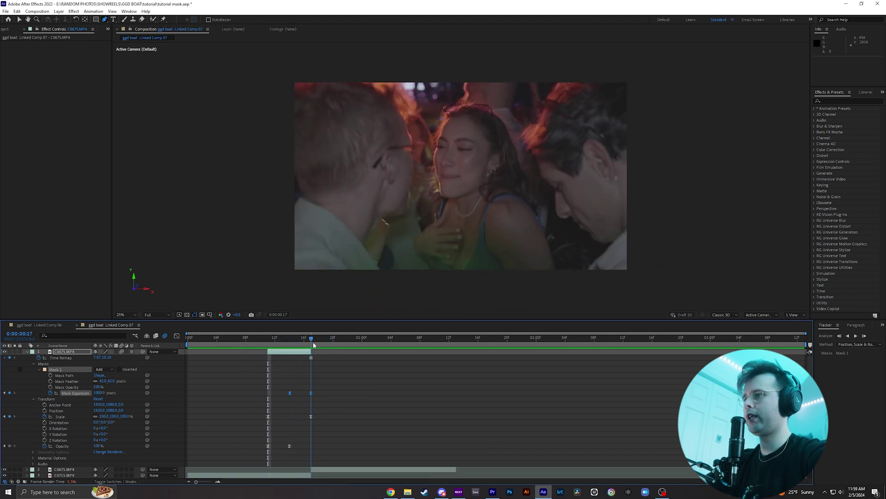
drag(314, 345, 195, 334)
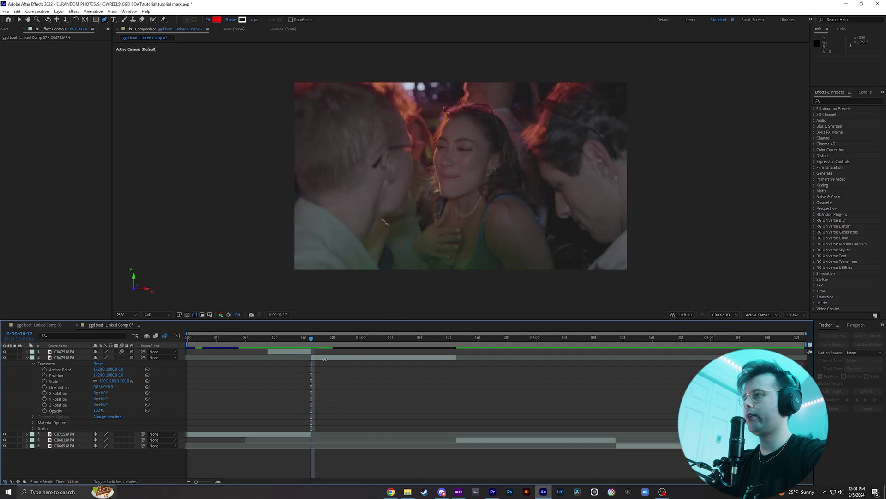
Keyframe the second layer's scale at 100% at 0:00:00:17, 120% at 0:00:01:08 and 100% at 0:00:01:12
click(328, 359)
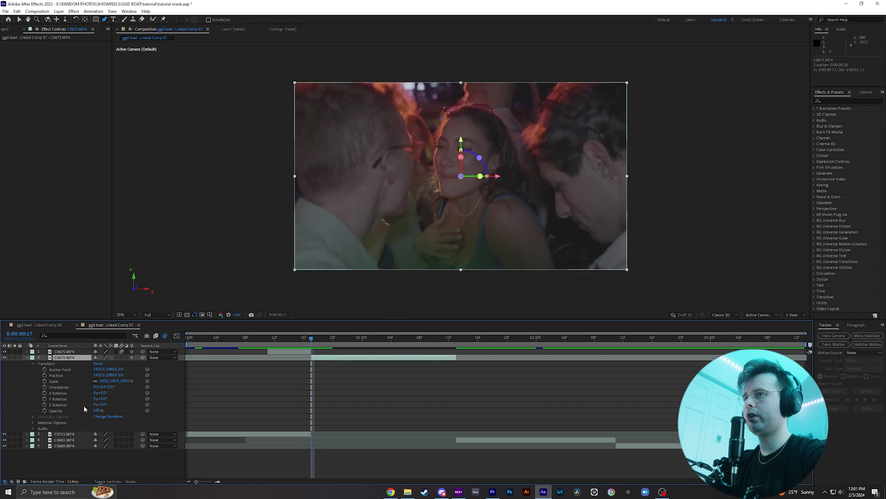
click(45, 381)
drag(311, 342, 419, 350)
click(125, 381)
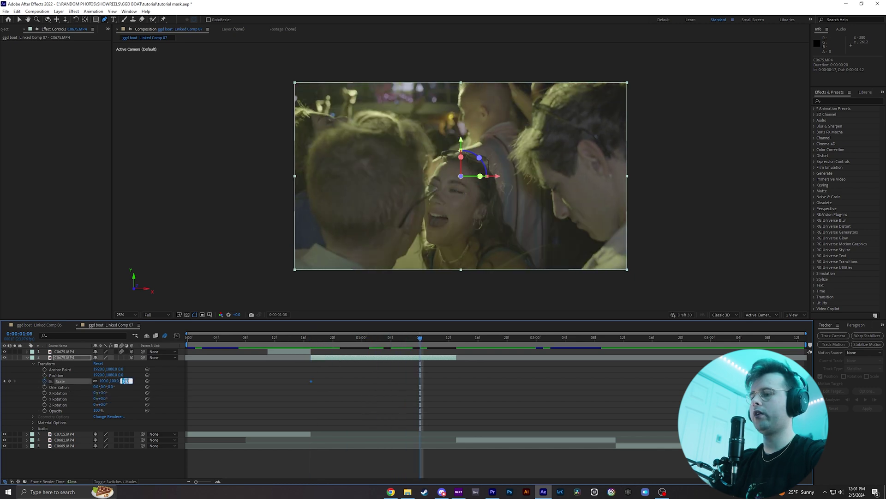
text(120)
key(Return)
drag(428, 343, 449, 344)
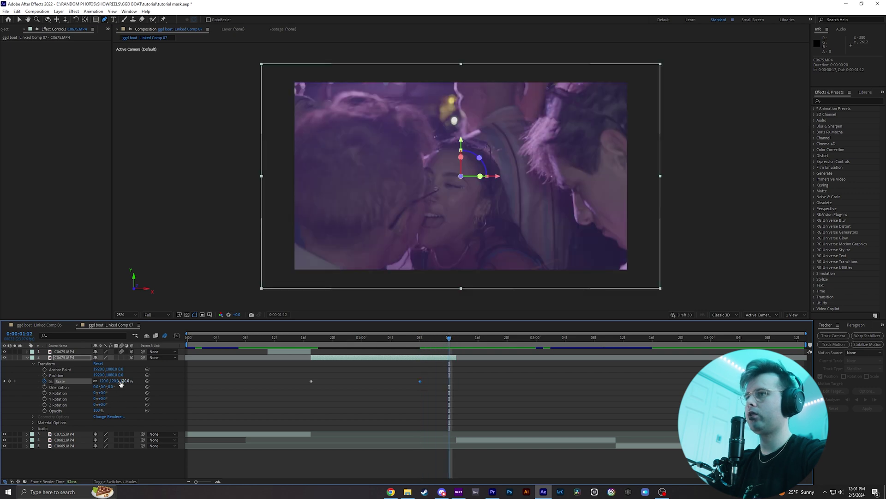
text(100)
key(Return)
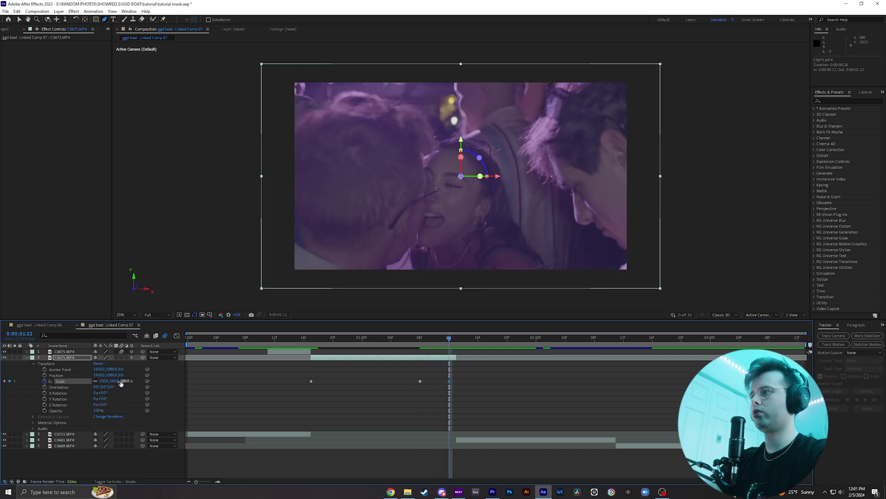
Shift the last two scale keyframes to 0:00:01:09 and 0:00:01:13, apply Easy Ease to all three, and scrub through the first cut
drag(303, 373, 458, 391)
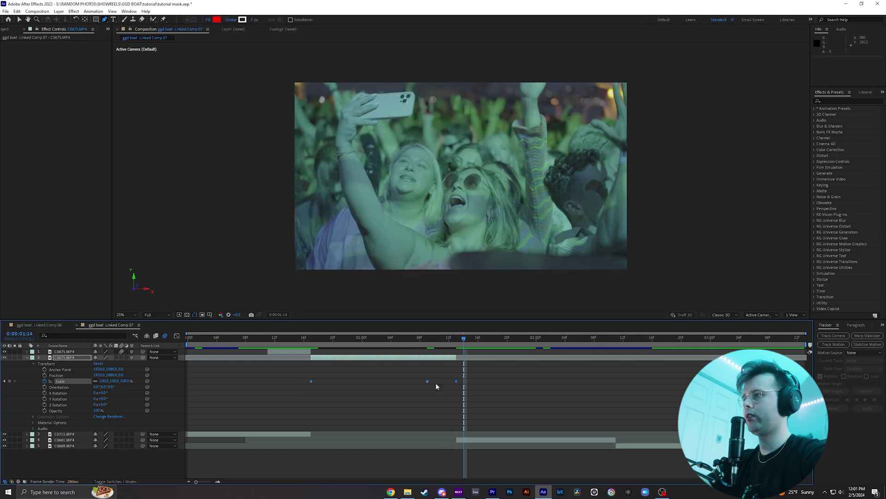
right_click(428, 382)
mouse_move(464, 470)
click(527, 422)
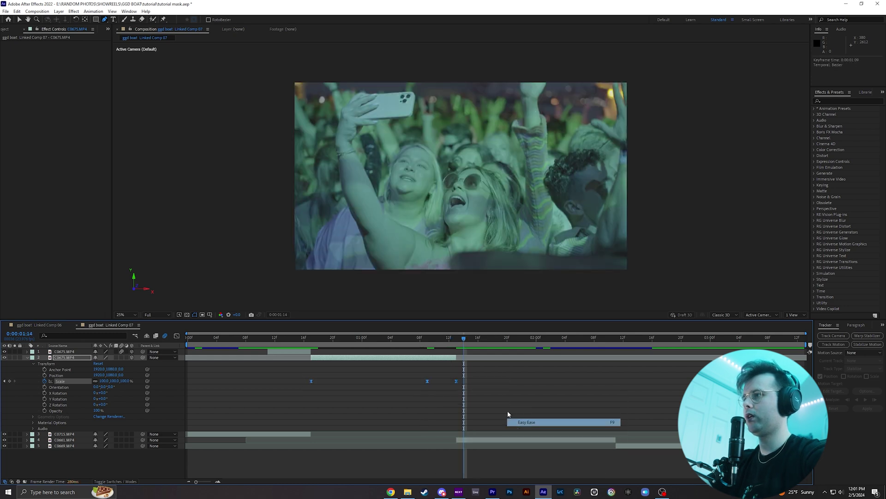
key(j)
key(j)
key(j)
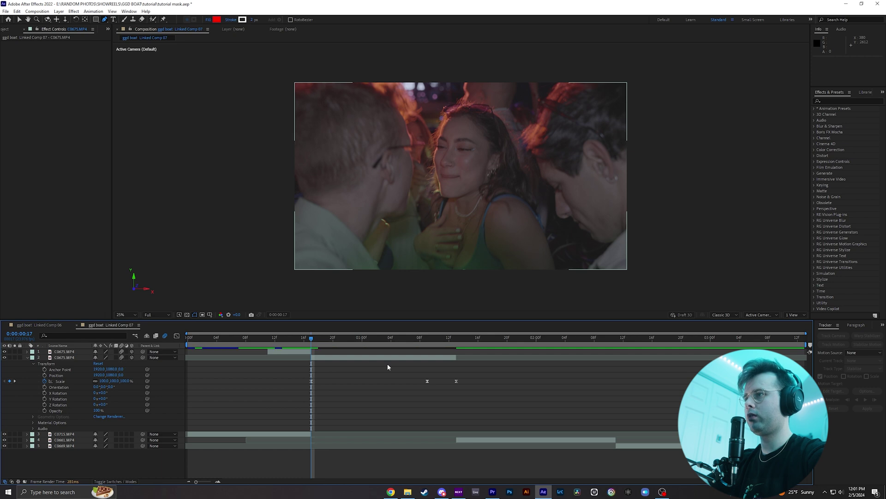
click(287, 340)
drag(286, 339, 326, 341)
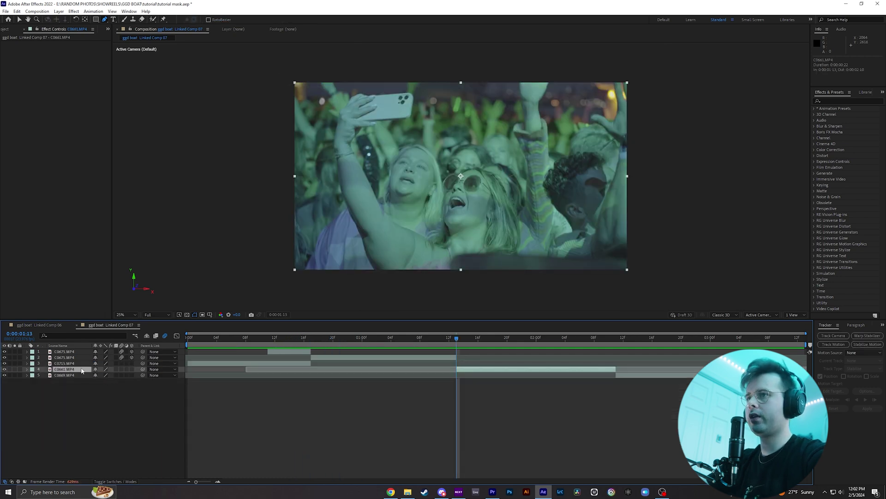
Move the crowd selfie clip up to second in the layer stack, duplicate it, and freeze the upper copy at 0:00:01:13
drag(76, 372, 78, 358)
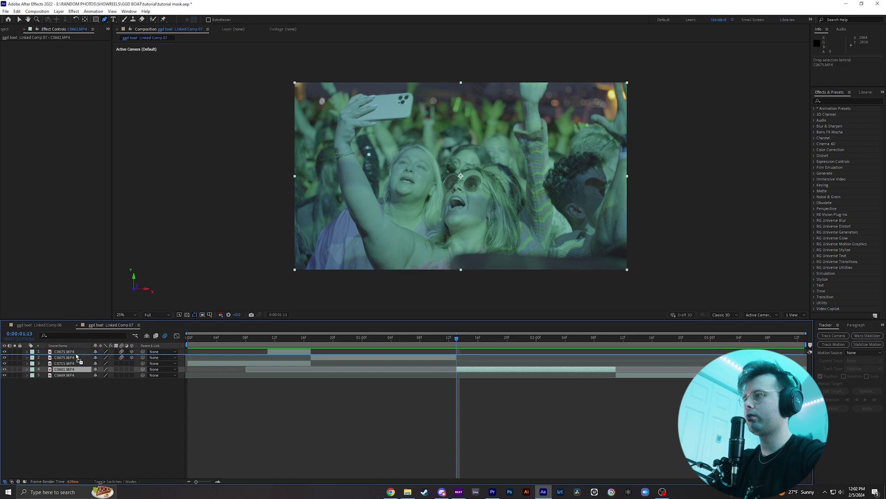
key(ctrl+d)
right_click(468, 359)
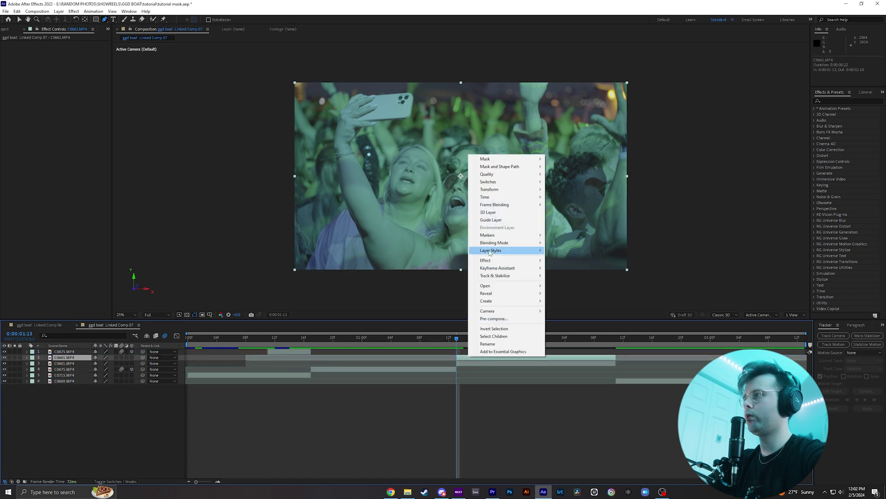
mouse_move(507, 199)
click(567, 220)
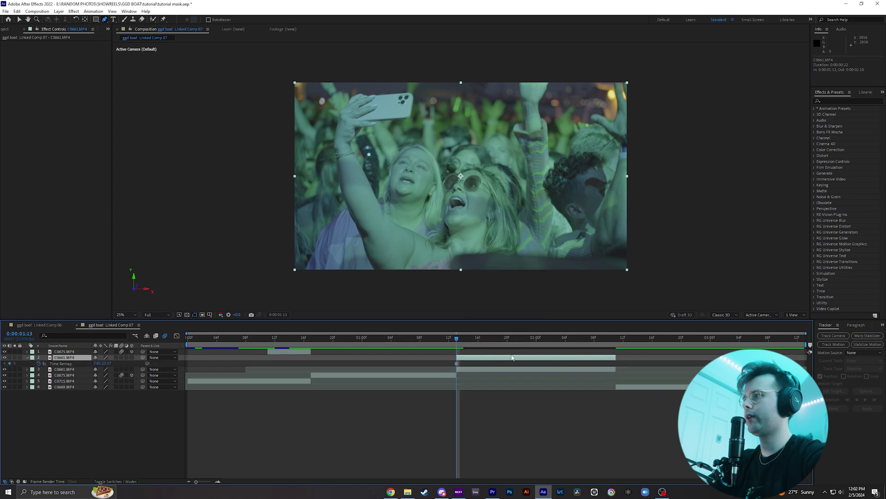
Trim the frozen selfie copy to run from 0:00:01:06 up to the cut at 0:00:01:13
drag(449, 358, 413, 358)
drag(615, 358, 405, 358)
click(408, 368)
drag(413, 338, 406, 346)
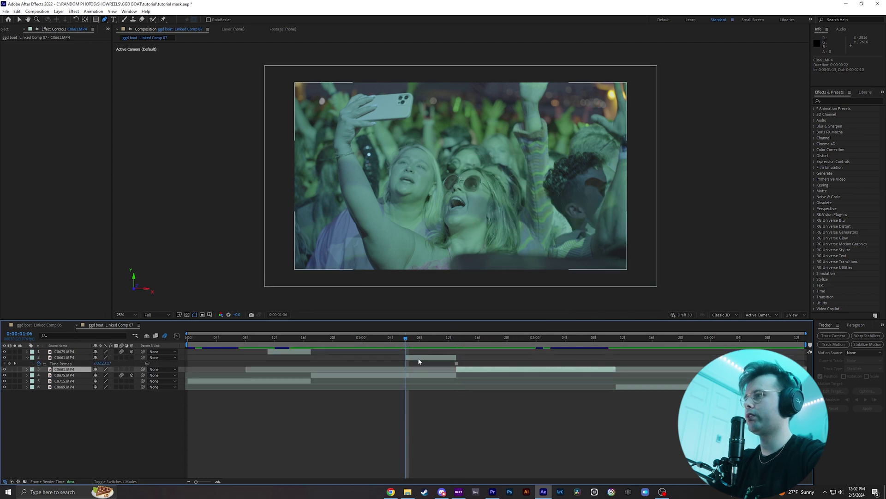
Draw a mask around the selfie-taking woman, her arm and phone on the frozen copy, and feather its edge
click(418, 359)
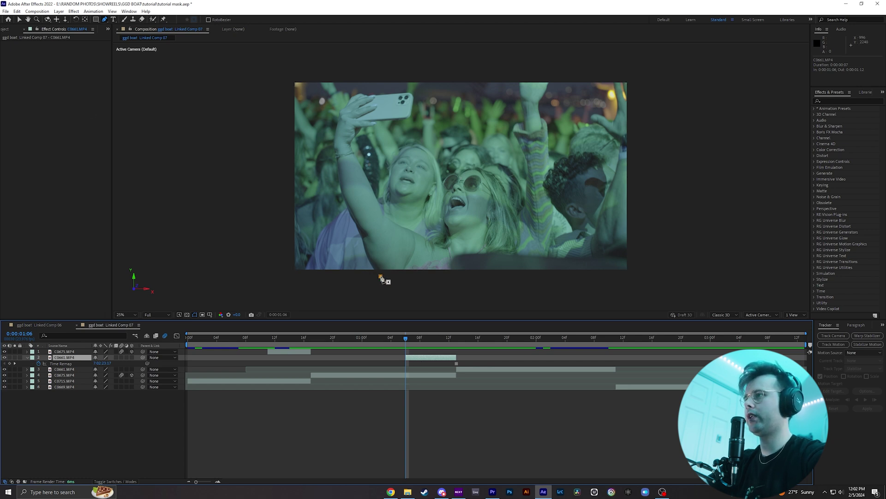
drag(382, 276, 368, 261)
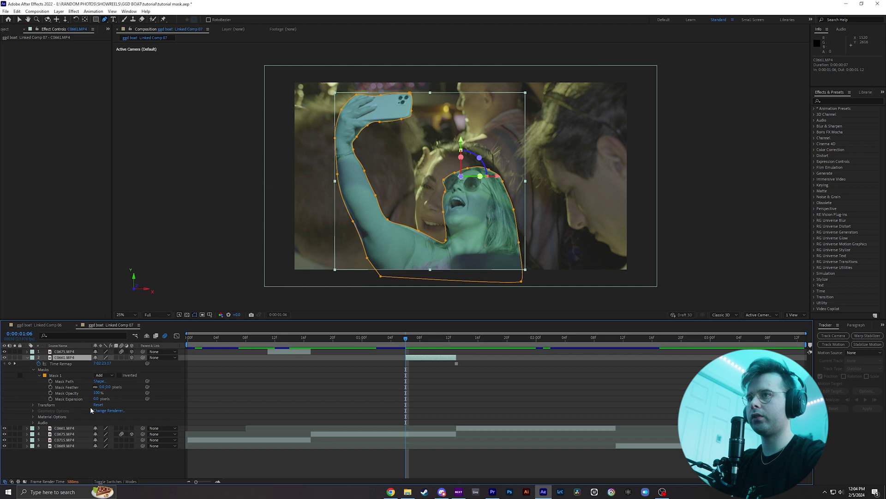
drag(107, 386, 147, 386)
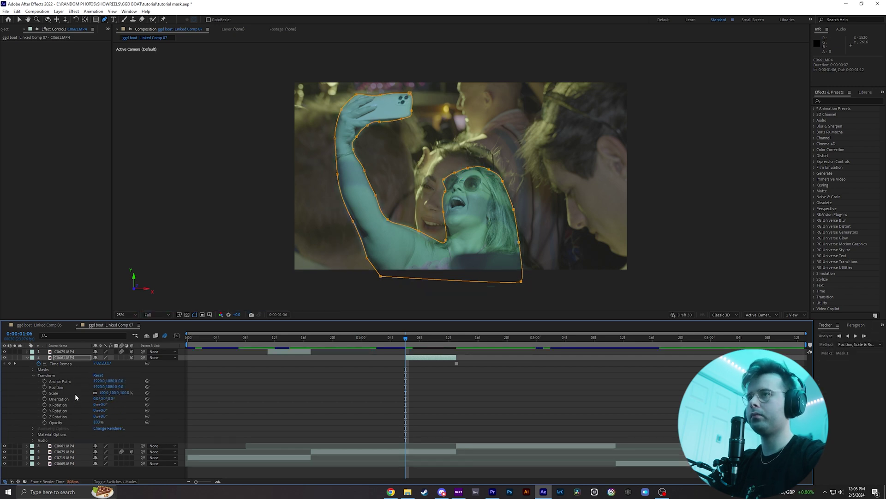
Scale the masked copy to 225%, reposition it to 2657, 575, and keyframe both properties at 0:00:01:06
drag(126, 393, 192, 389)
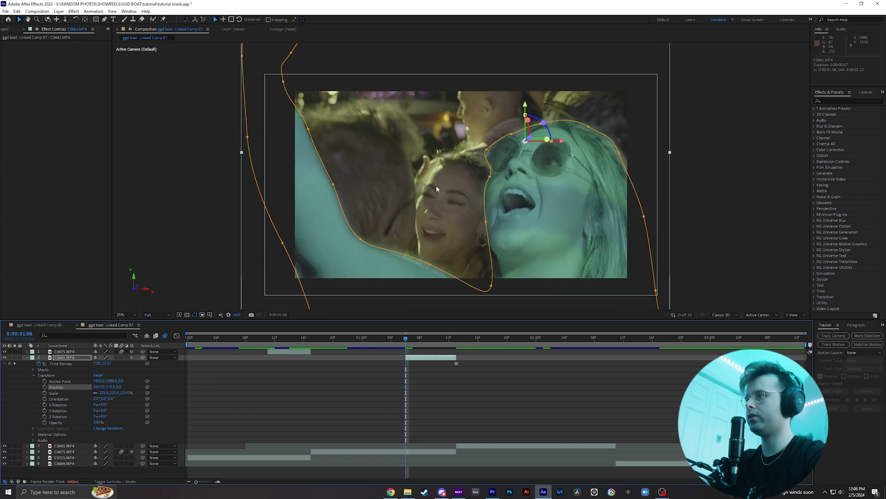
click(44, 393)
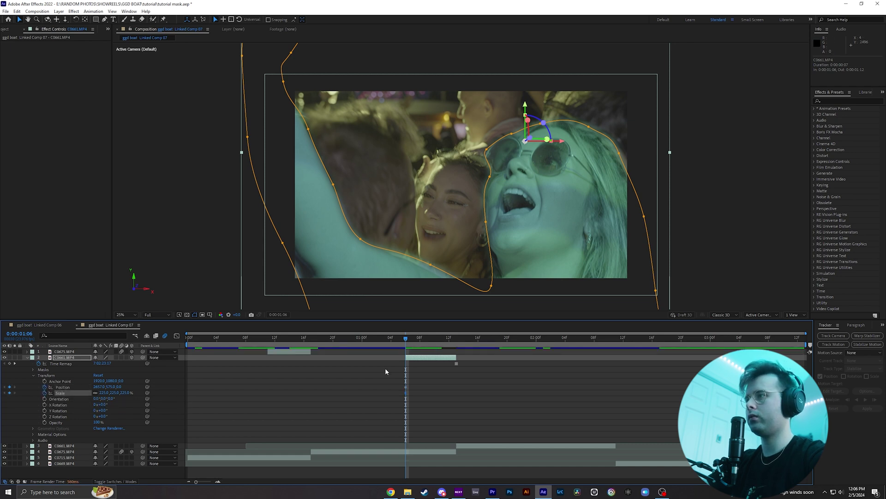
Keyframe the masked copy's position at 1920, 1080 and its scale at 100% at the end of the layer, aligning both keyframes to 0:00:01:13
key(o)
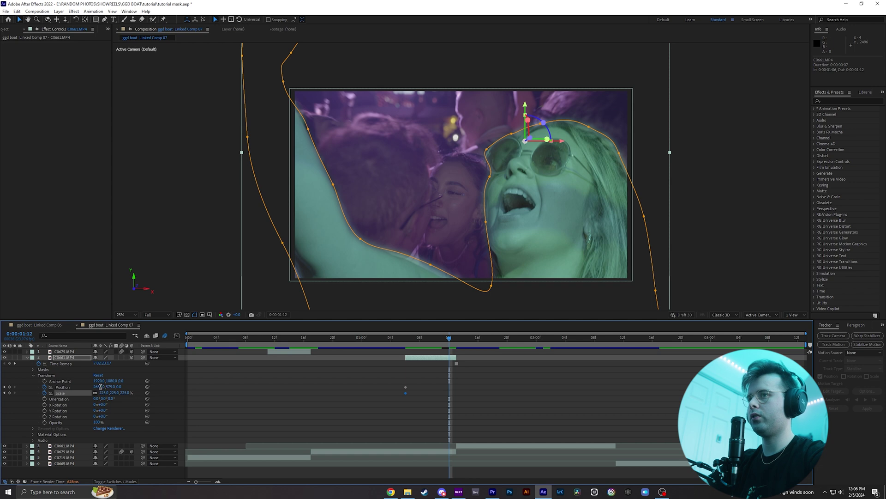
click(101, 387)
text(1920)
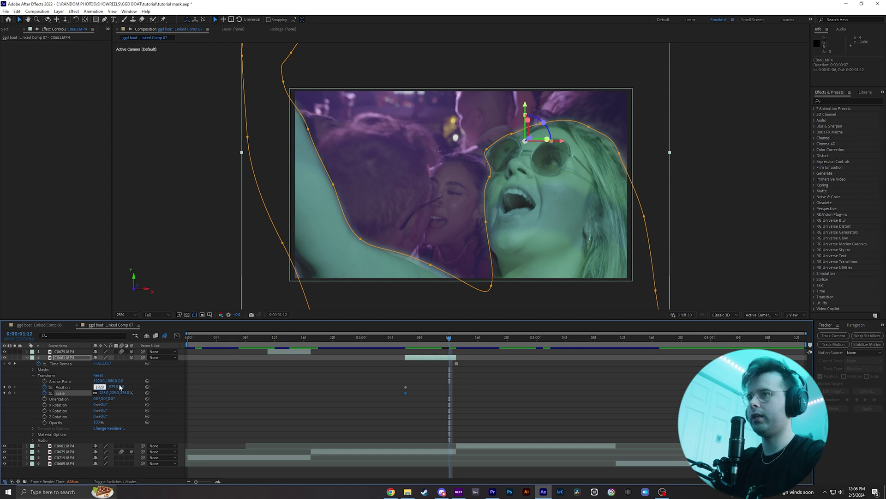
key(Tab)
text(1080)
key(Return)
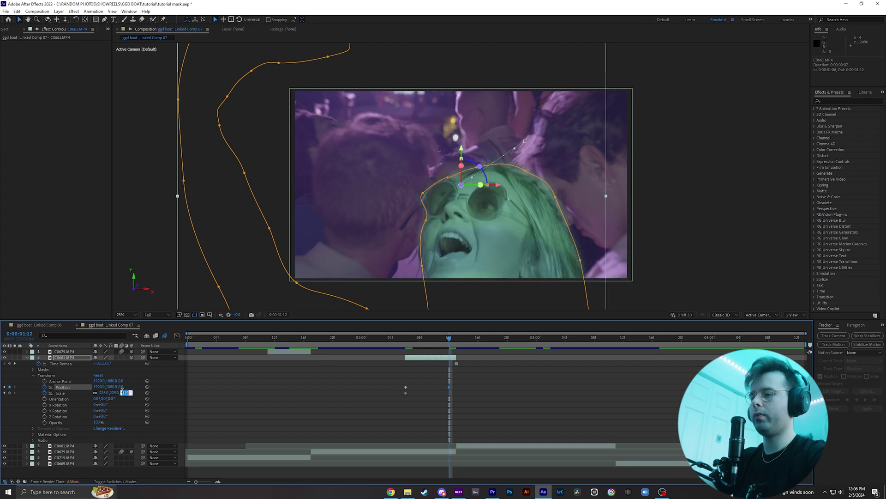
text(100)
key(Return)
drag(449, 387, 454, 392)
key(ctrl+z)
Keyframe the masked copy's opacity at 0% at 0:00:01:06 and 100% at 0:00:01:10
key(j)
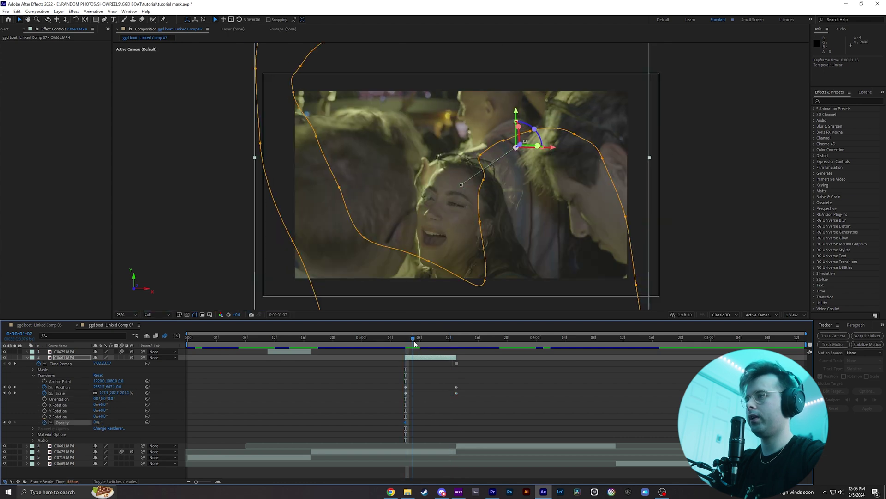
drag(414, 344, 420, 344)
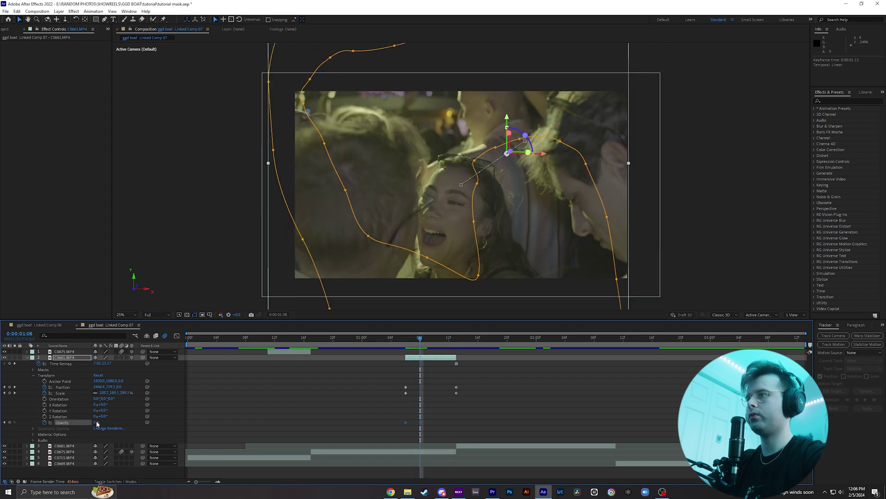
drag(418, 339, 434, 338)
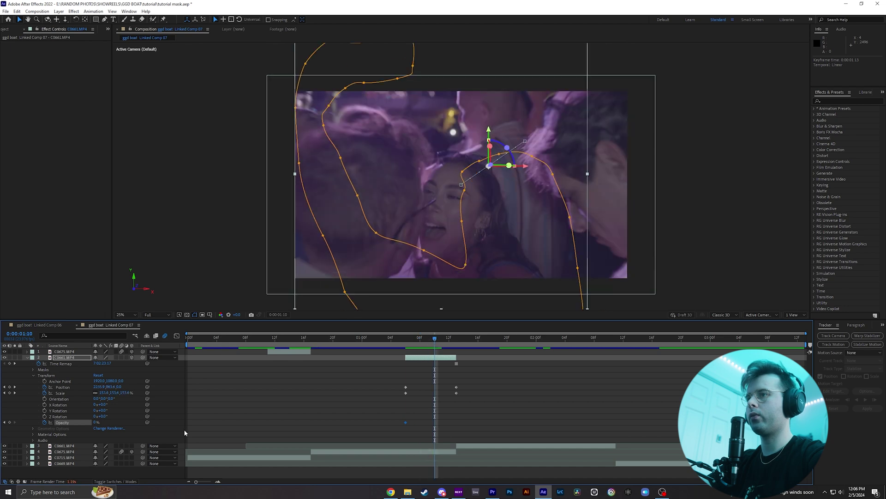
click(94, 423)
text(100)
key(Return)
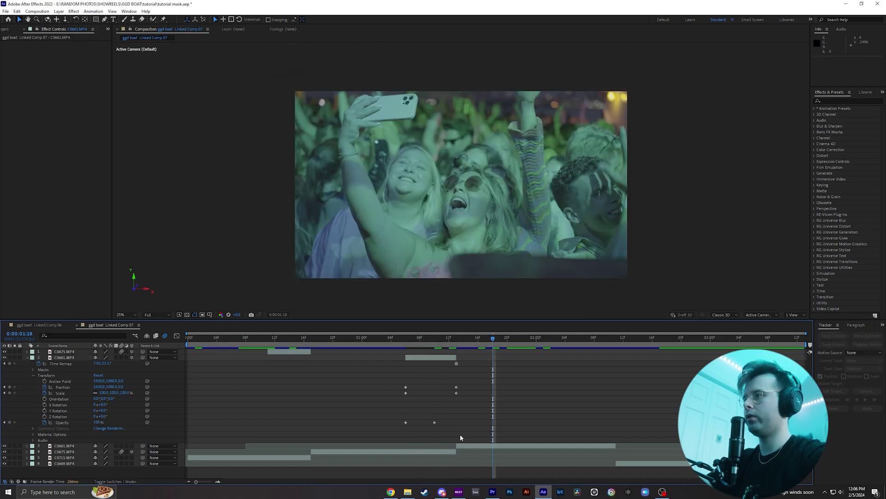
Apply Easy Ease to all position, scale and opacity keyframes on the masked copy of the selfie-taking woman
drag(460, 437, 398, 381)
right_click(406, 387)
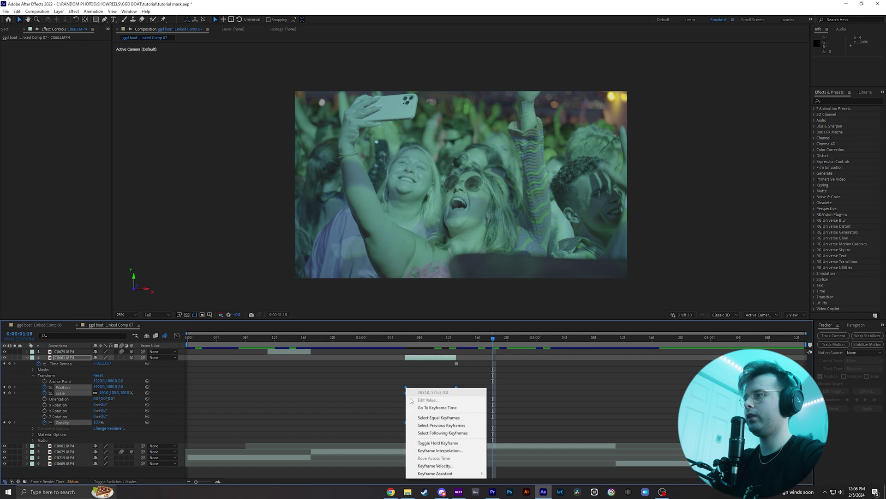
mouse_move(444, 473)
click(513, 426)
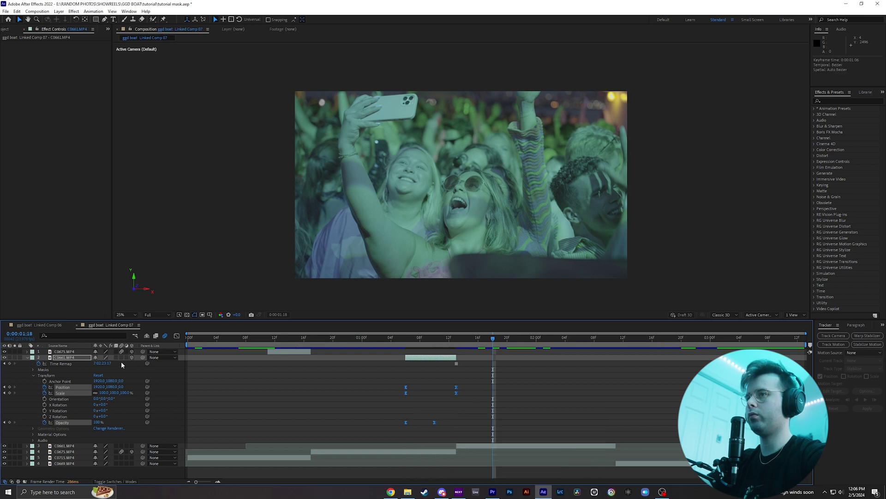
Play back the eased selfie transition from about 0:00:01:00
drag(418, 339, 399, 340)
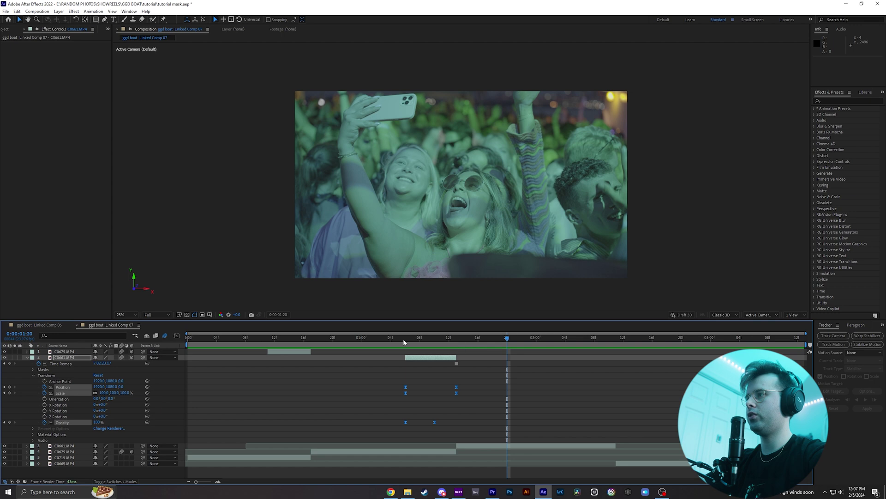
drag(403, 339, 360, 353)
key(space)
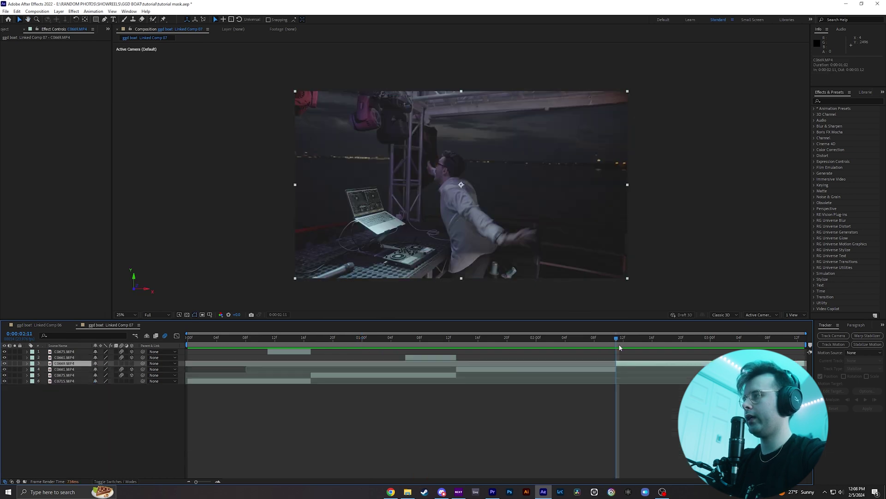
Duplicate the DJ clip C0669.MP4, freeze the copy's first frame at 0:00:02:11, and make it span 0:00:02:02 to 0:00:02:10
click(594, 369)
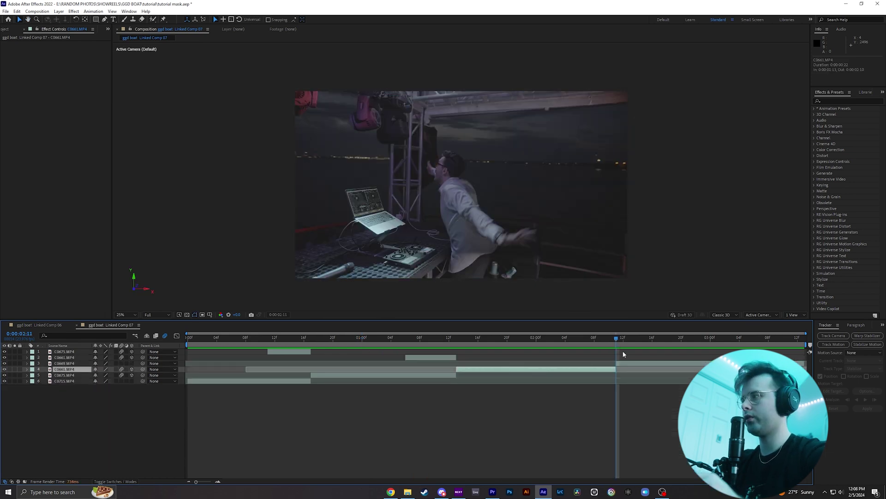
click(628, 364)
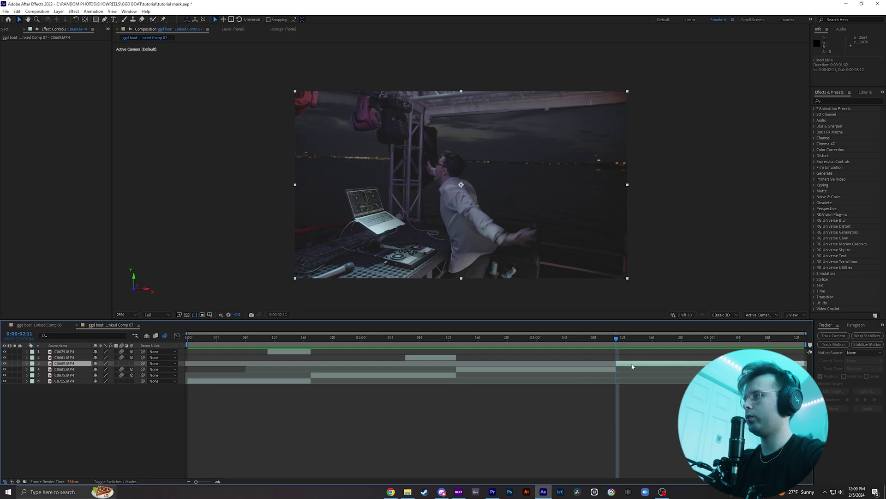
key(ctrl+d)
right_click(631, 363)
mouse_move(665, 204)
click(734, 227)
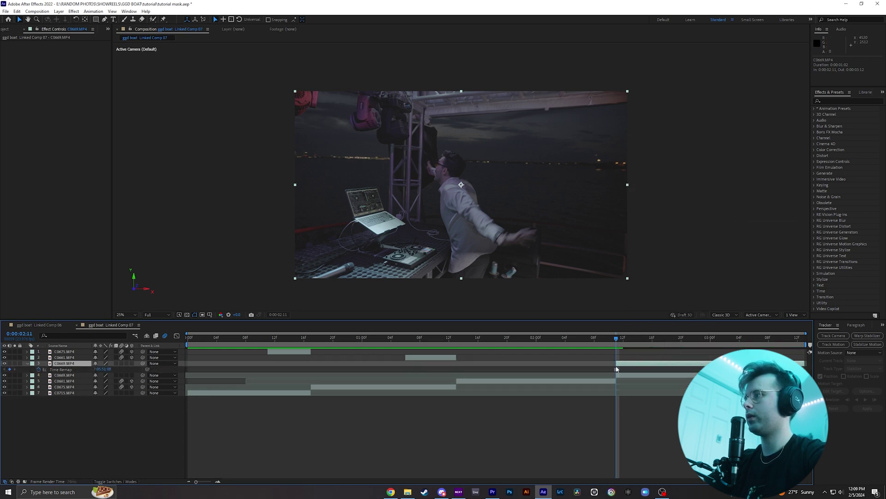
drag(616, 367, 550, 362)
key(alt+bracketright)
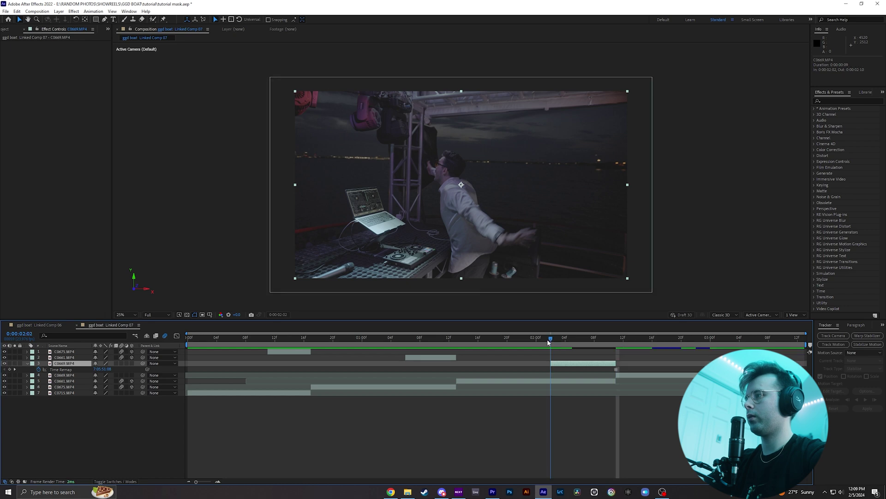
Draw a Pen tool mask around the DJ's body, head and outstretched arms on the frozen copy
click(549, 338)
click(105, 19)
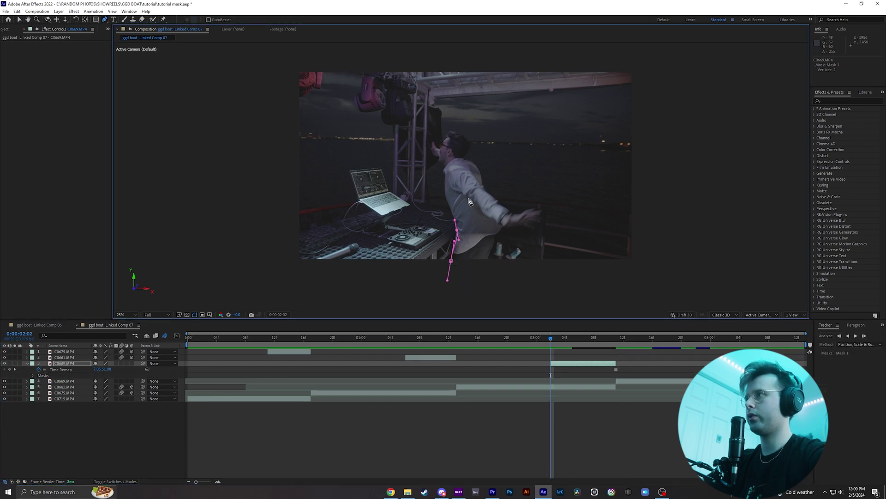
scroll(468, 240, up, 1)
scroll(434, 157, down, 1)
scroll(433, 157, up, 2)
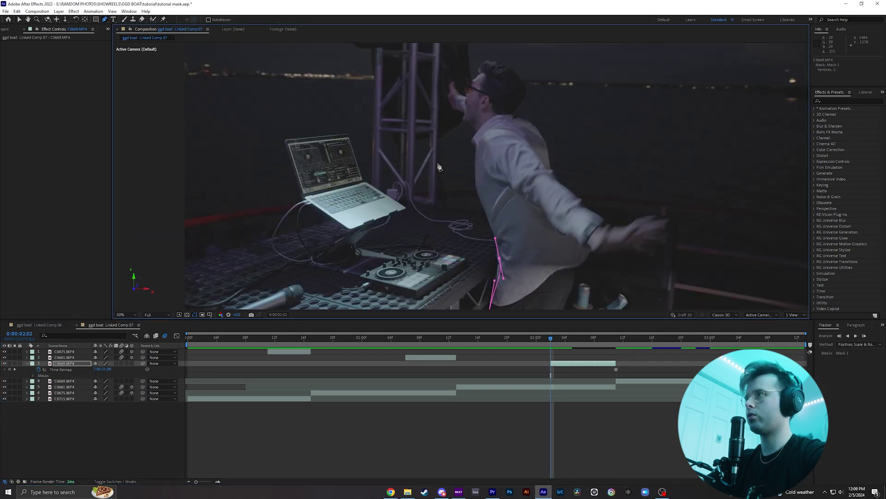
click(487, 217)
click(475, 168)
click(474, 143)
click(472, 126)
click(461, 116)
click(452, 107)
click(448, 96)
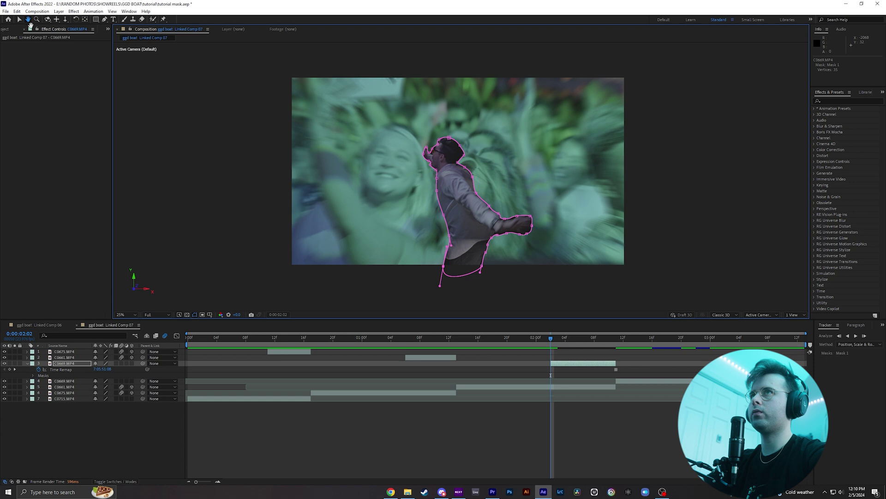
Feather the edge of the DJ mask and turn the masked copy into a 3D layer
click(29, 20)
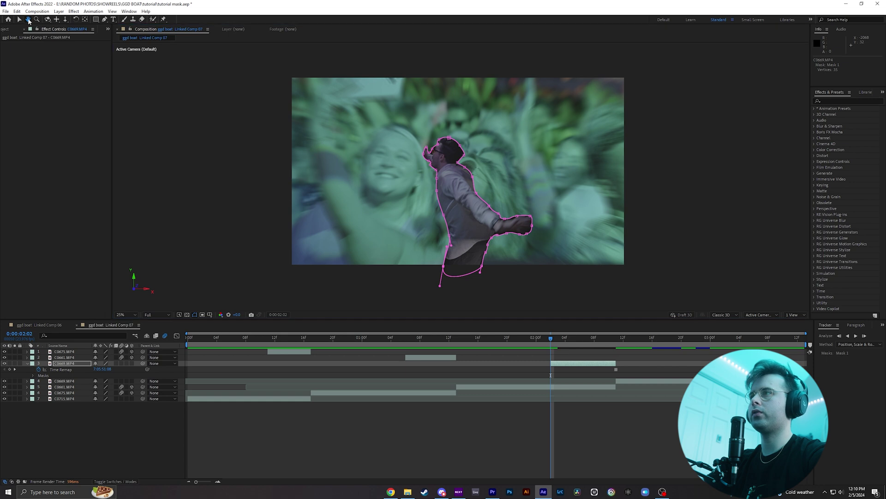
mouse_move(307, 182)
mouse_down()
mouse_move(307, 154)
mouse_move(304, 185)
mouse_up()
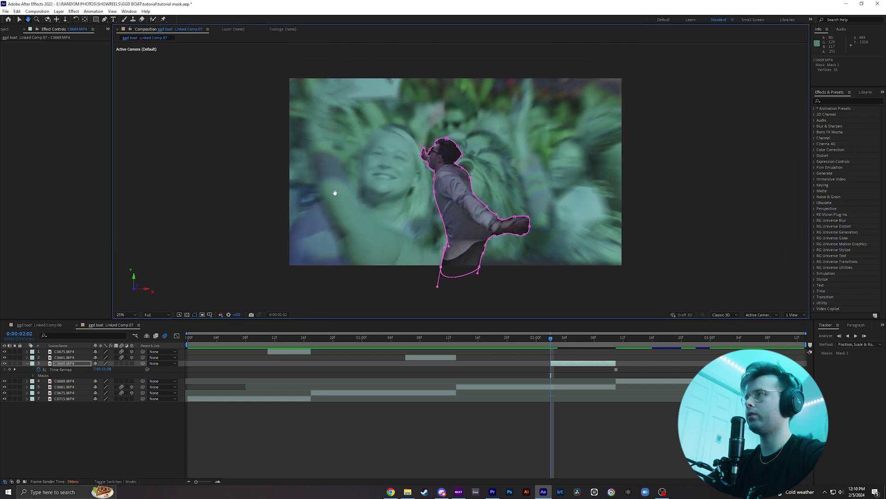
scroll(353, 197, up, 2)
scroll(374, 202, down, 2)
scroll(368, 202, up, 1)
key(v)
click(33, 375)
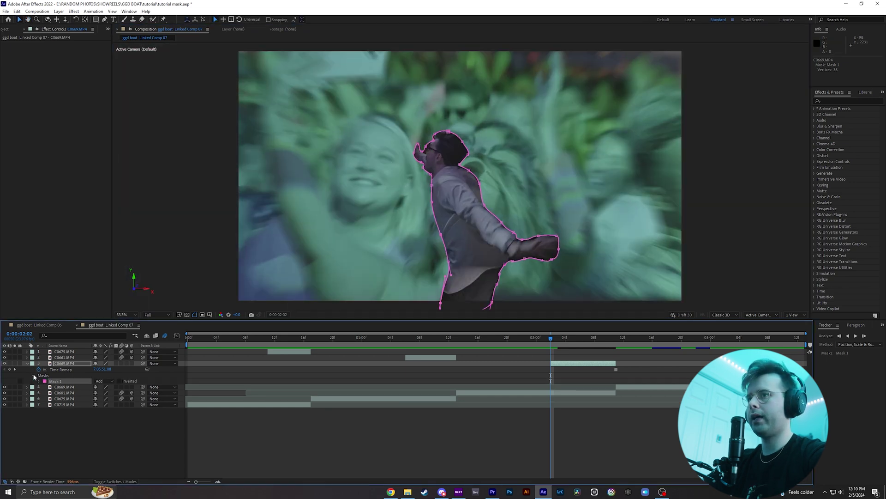
click(39, 382)
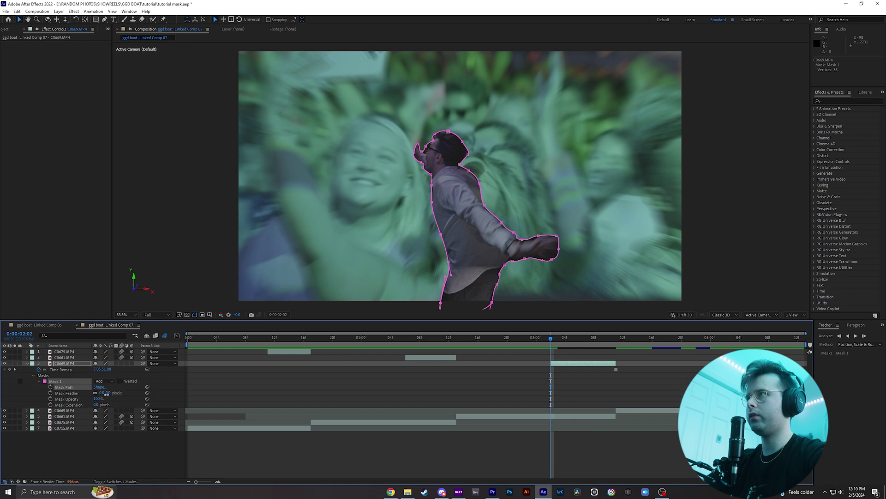
drag(106, 393, 129, 394)
click(132, 364)
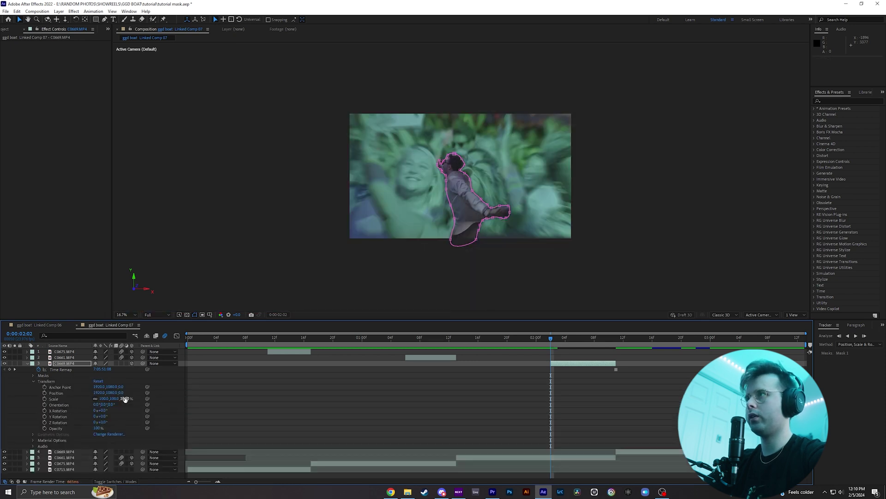
Scale the masked DJ copy to 319%, reposition it to 622, 228, and keyframe both properties at 0:00:02:02
drag(125, 399, 198, 396)
drag(111, 393, 83, 393)
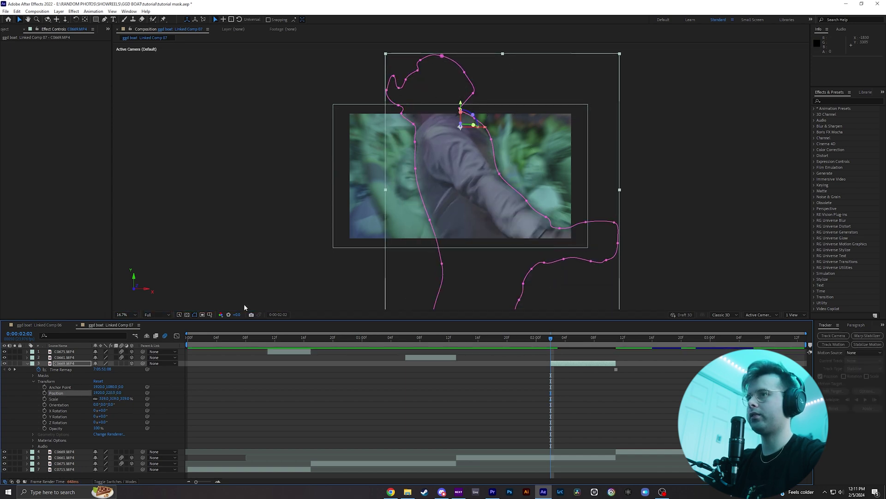
drag(103, 393, 43, 398)
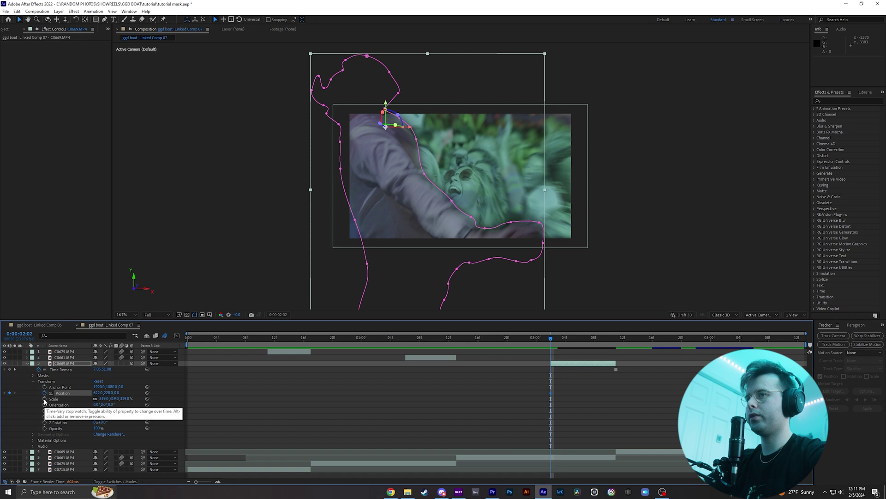
click(44, 399)
Keyframe the masked DJ copy's position at 1920, 1080 and scale at 100%, aligning both keyframes to the layer's end at 0:00:02:11
drag(549, 350, 612, 348)
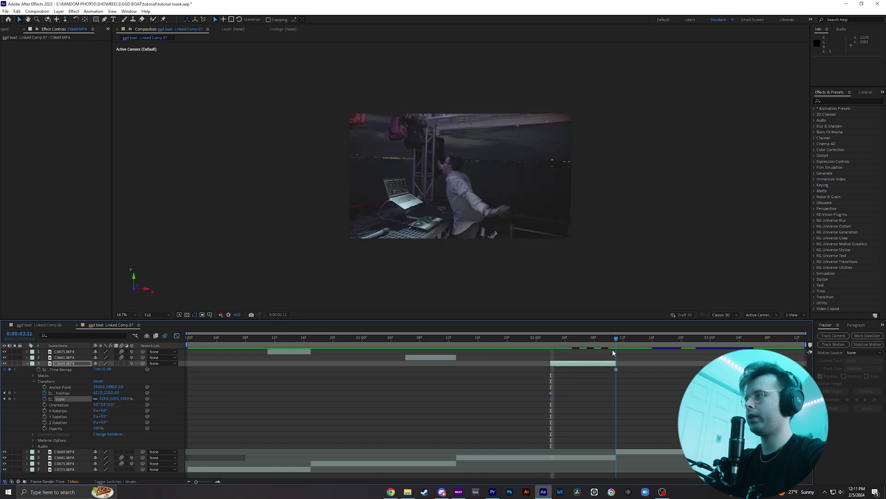
click(100, 393)
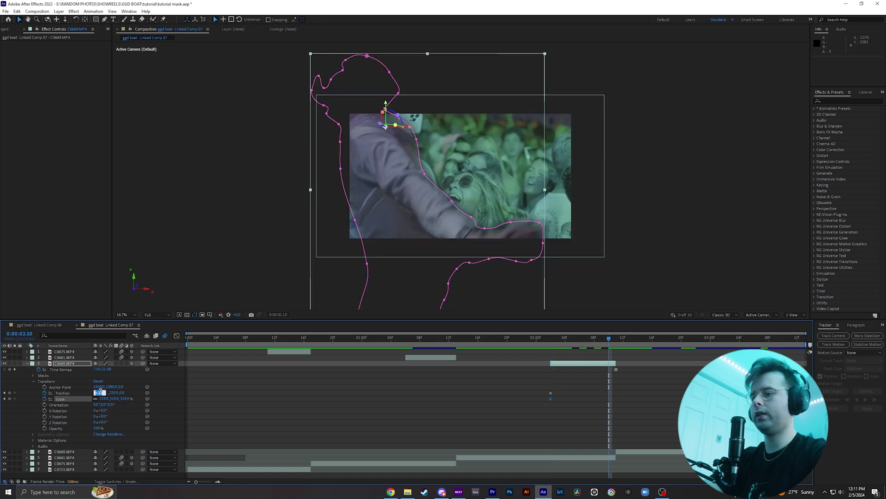
text(1920)
key(Tab)
text(1080)
key(Return)
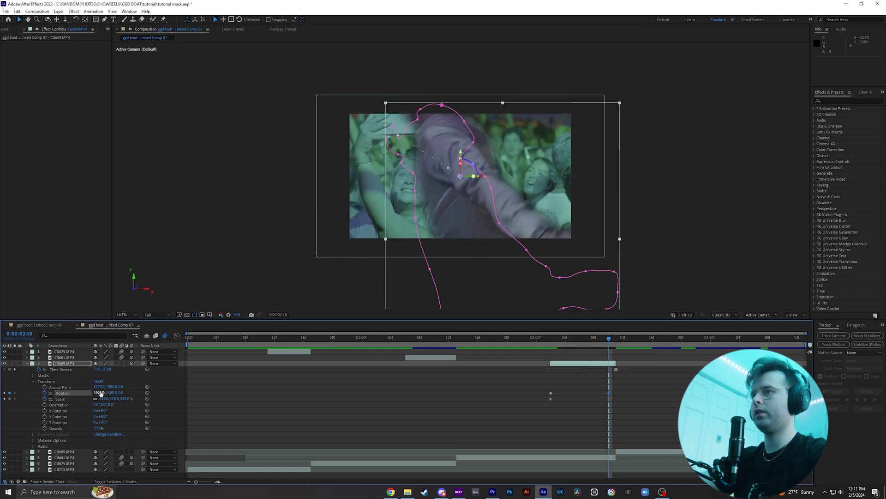
click(128, 397)
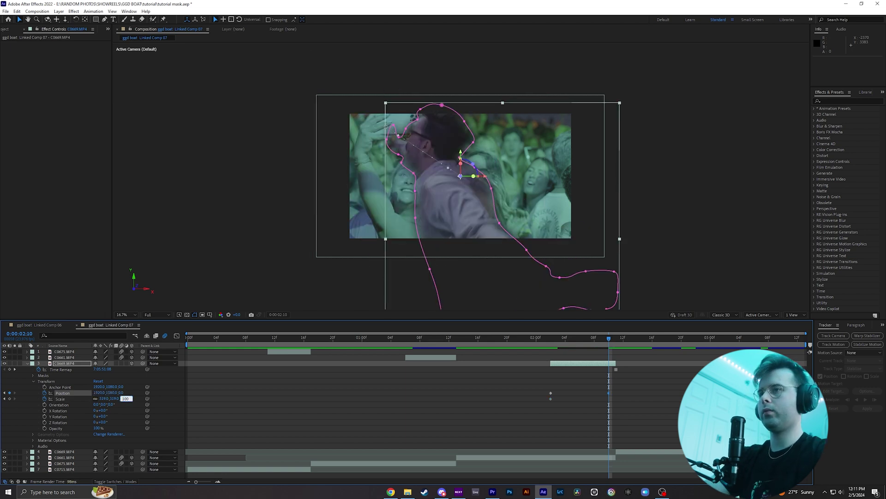
text(100)
key(Return)
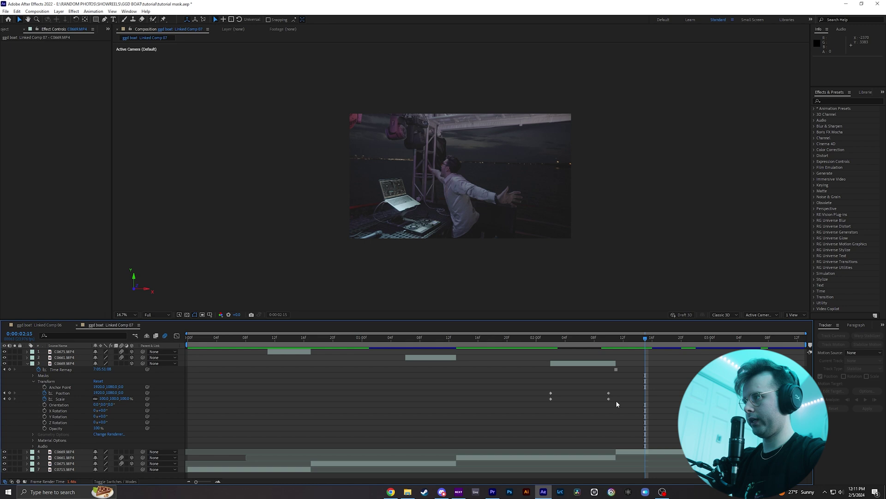
mouse_move(616, 400)
mouse_down()
mouse_move(607, 393)
mouse_move(616, 392)
mouse_up()
drag(614, 342, 637, 341)
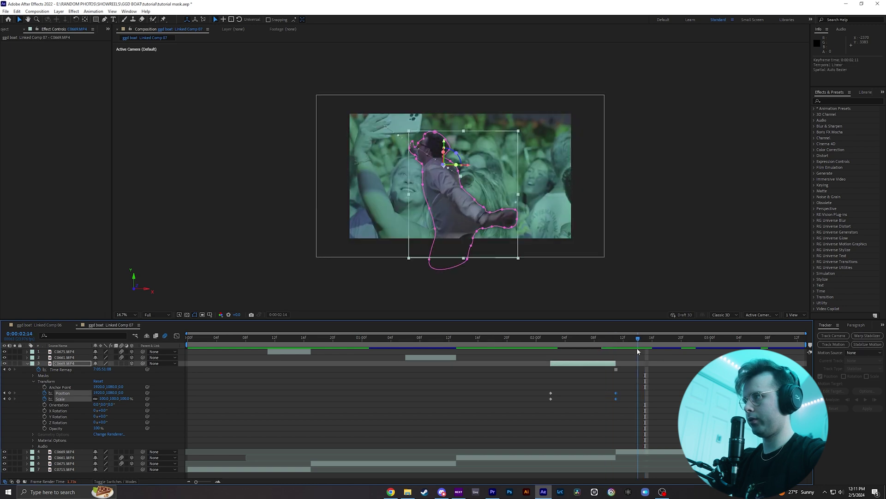
Keyframe the masked DJ copy's opacity at 0% at 0:00:02:02 and raise it at 0:00:02:06 to fade the copy in
click(97, 428)
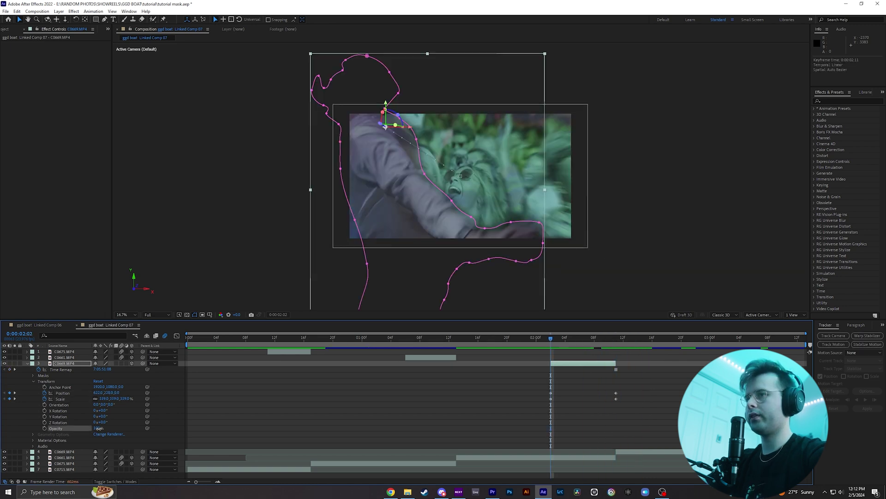
drag(99, 428, 38, 433)
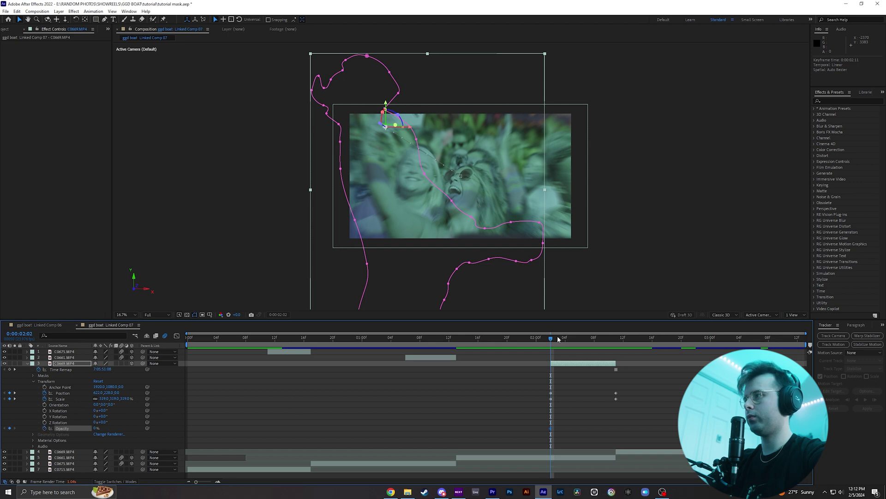
drag(559, 339, 581, 342)
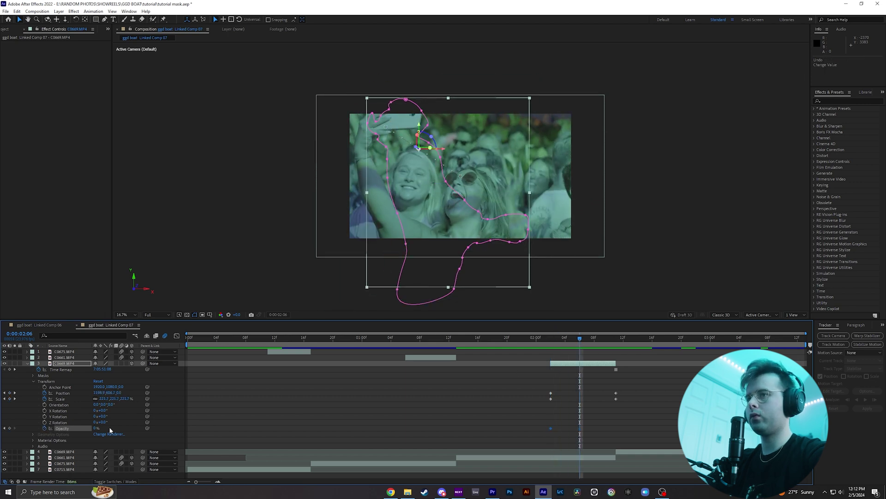
drag(96, 429, 157, 427)
Apply Easy Ease to the masked DJ copy's position, scale and opacity keyframes
right_click(551, 392)
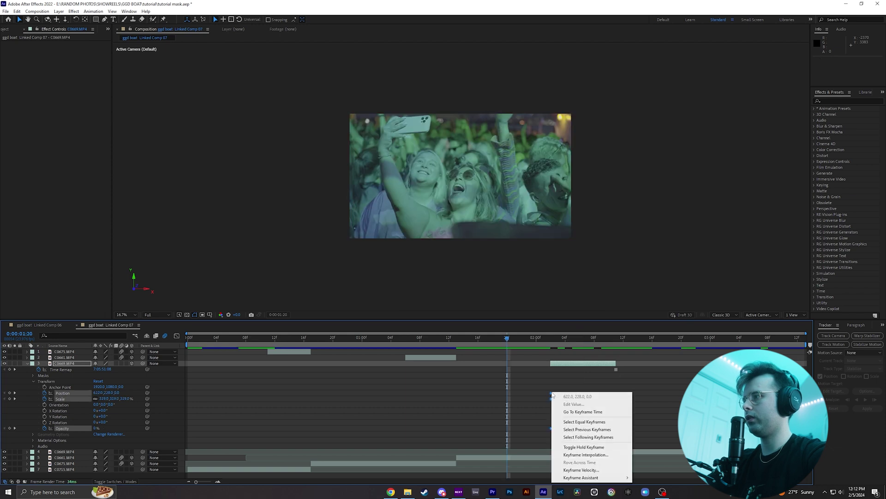
mouse_move(591, 477)
click(646, 425)
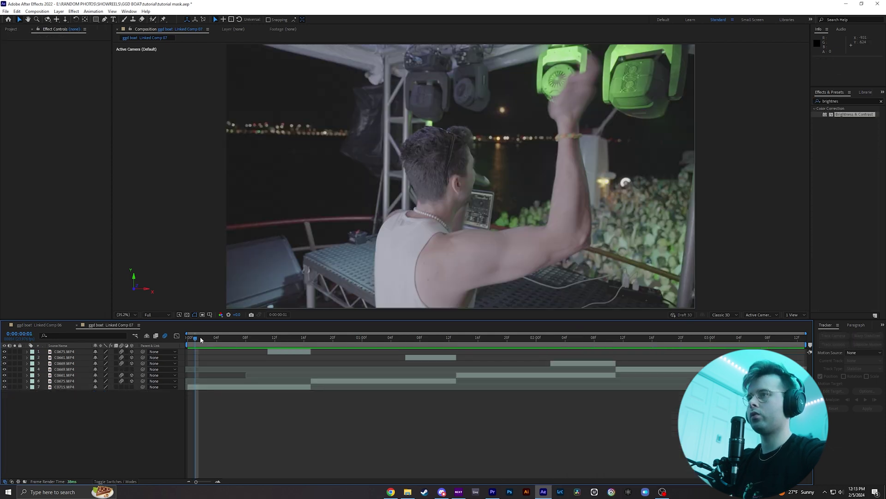
Switch to Premiere Pro and play the linked composition in Sequence 03 from its beginning
mouse_move(200, 339)
mouse_down()
mouse_move(461, 340)
mouse_move(185, 340)
mouse_up()
click(493, 491)
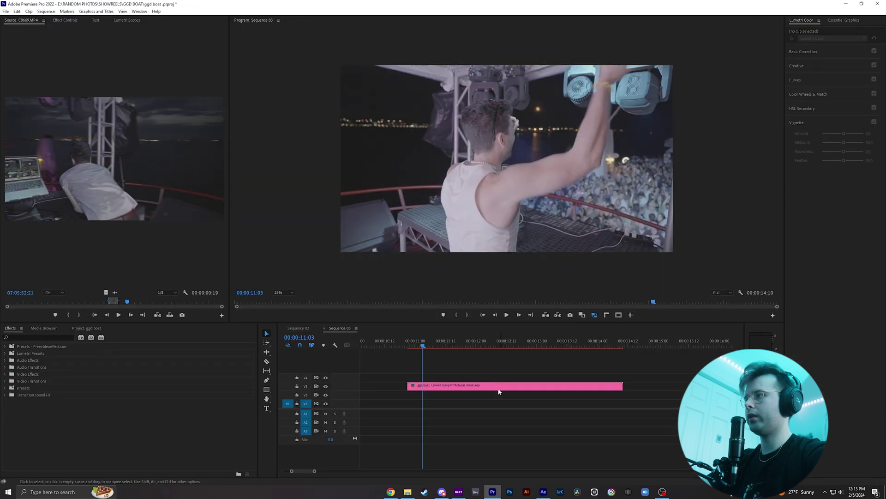
click(453, 386)
click(411, 343)
key(space)
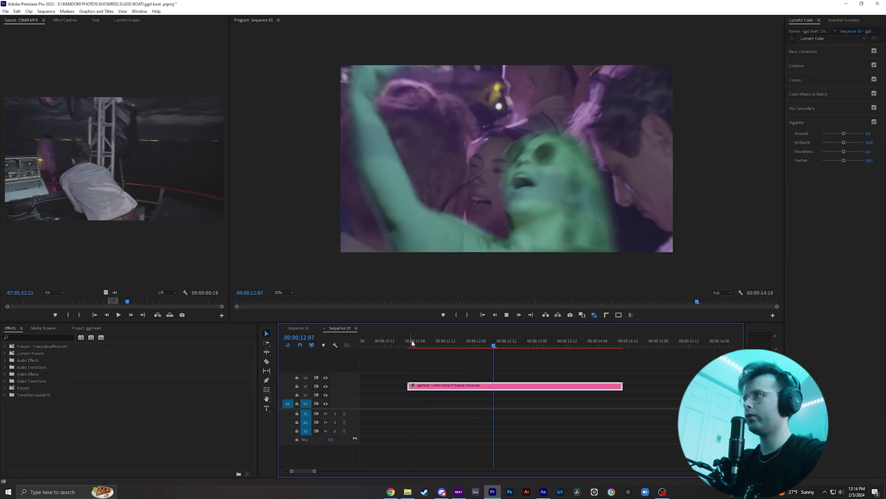